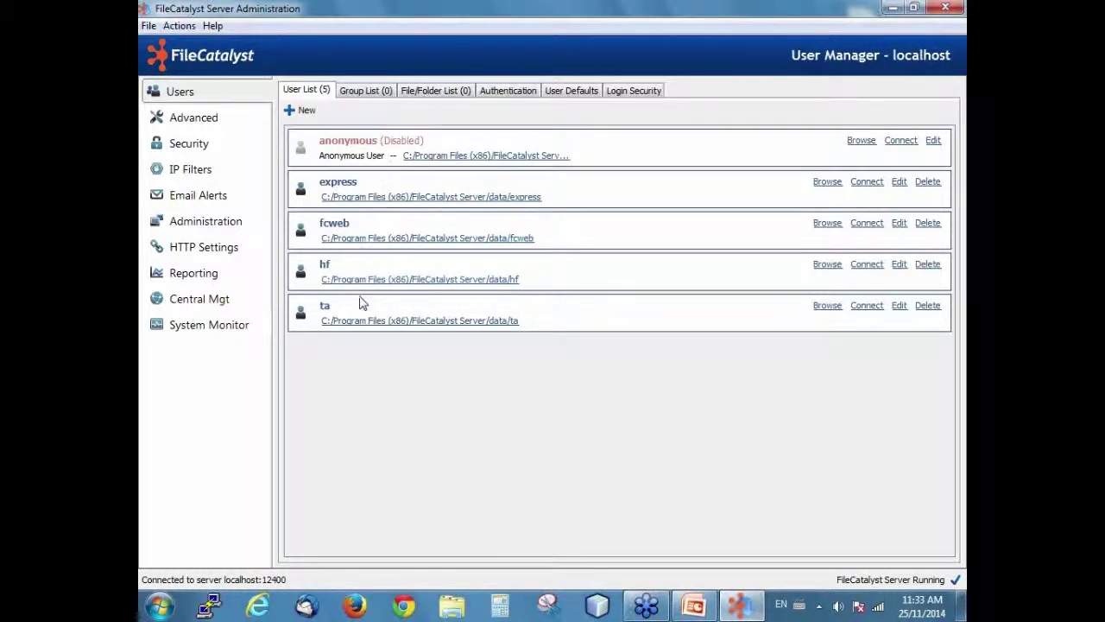
Examine the express user's authentication, contact information, account, permission, group, file/folder and bandwidth/quota settings, then close without saving changes
{"action": "left_click", "coordinate": [899, 182]}
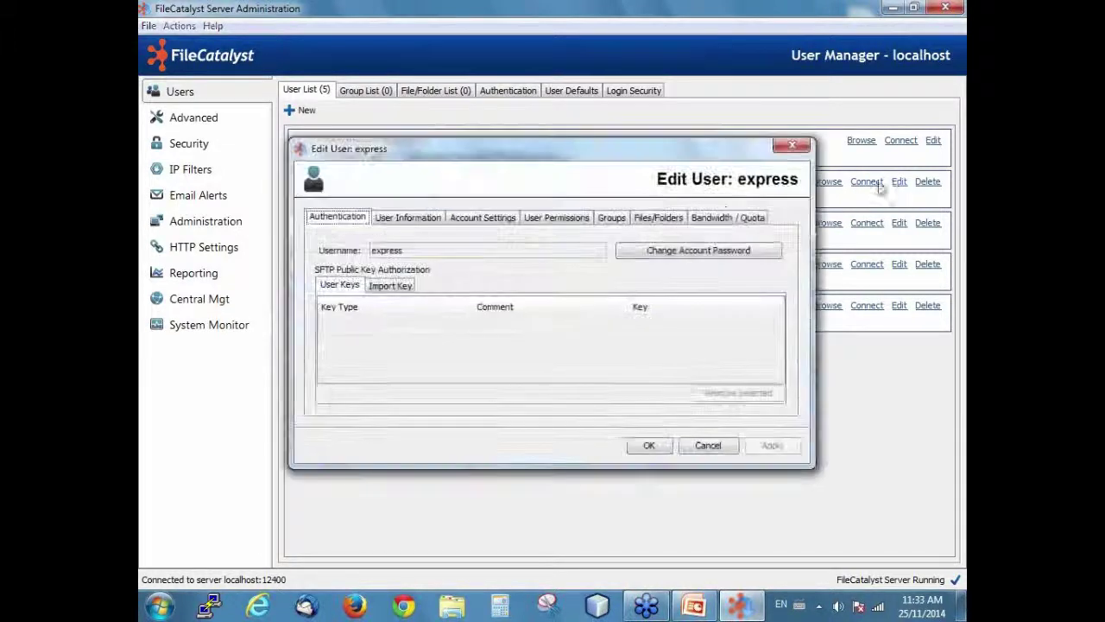
{"action": "left_click", "coordinate": [404, 221]}
{"action": "left_click", "coordinate": [349, 218]}
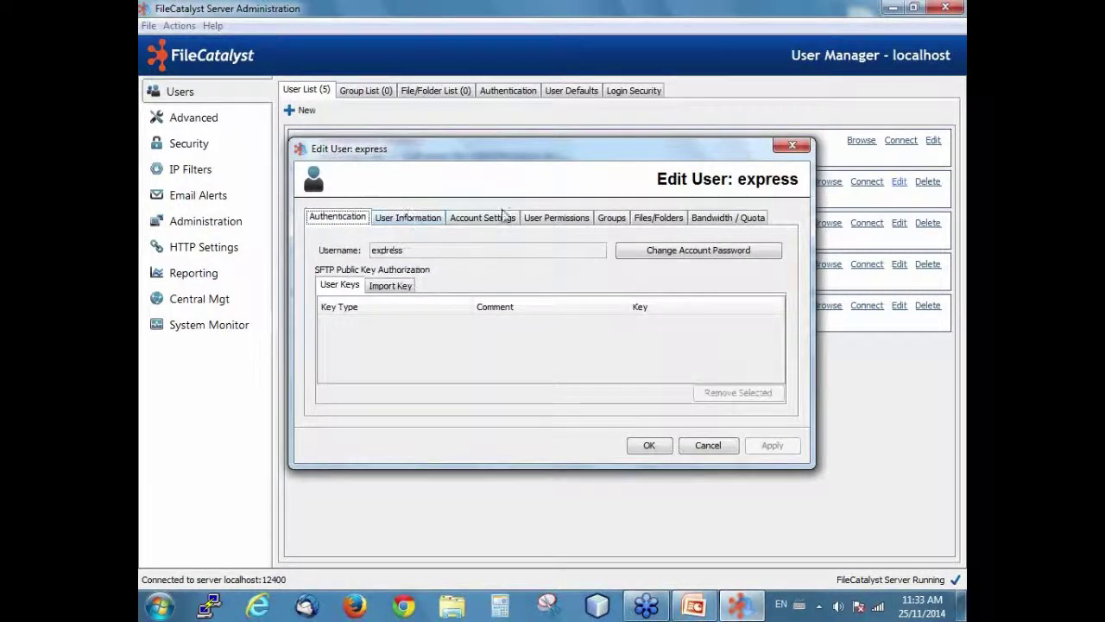
{"action": "left_click", "coordinate": [545, 219]}
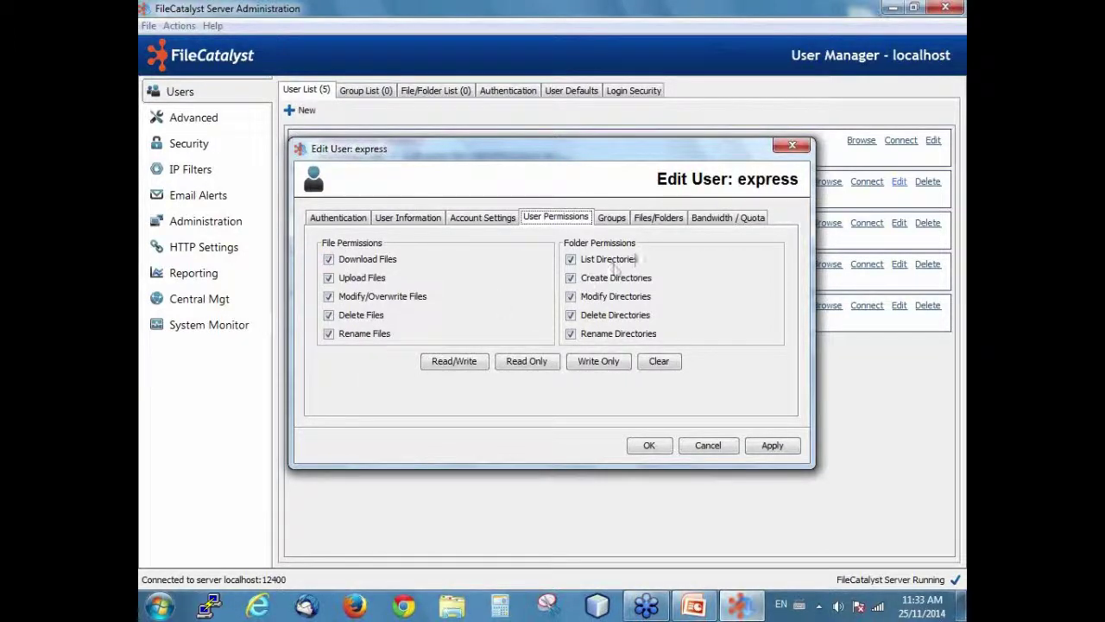
{"action": "left_click", "coordinate": [480, 220]}
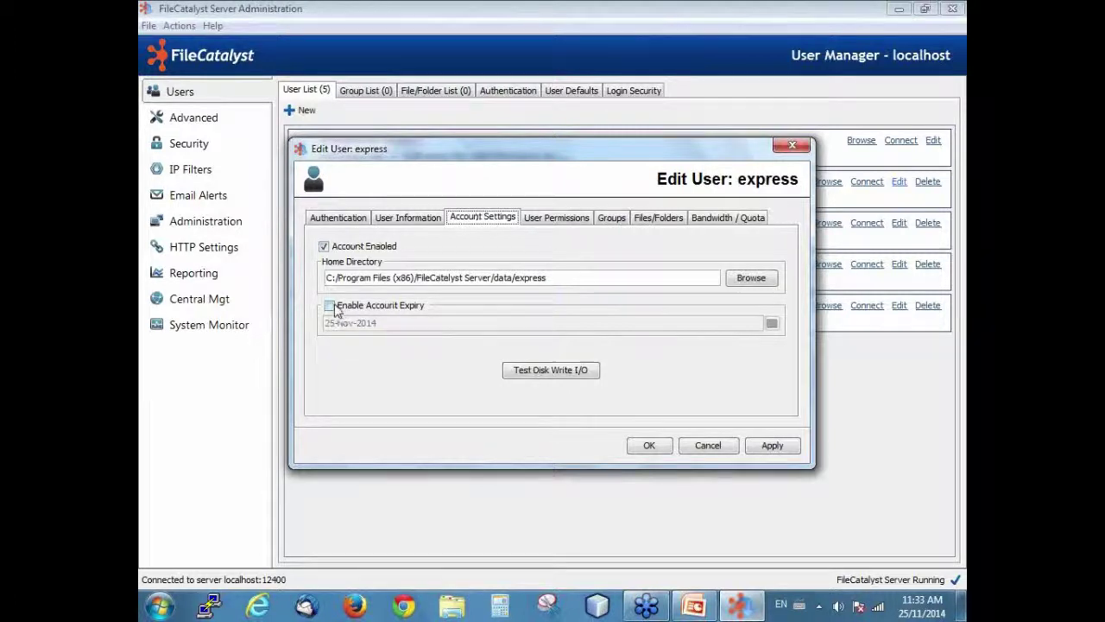
{"action": "left_click", "coordinate": [409, 218]}
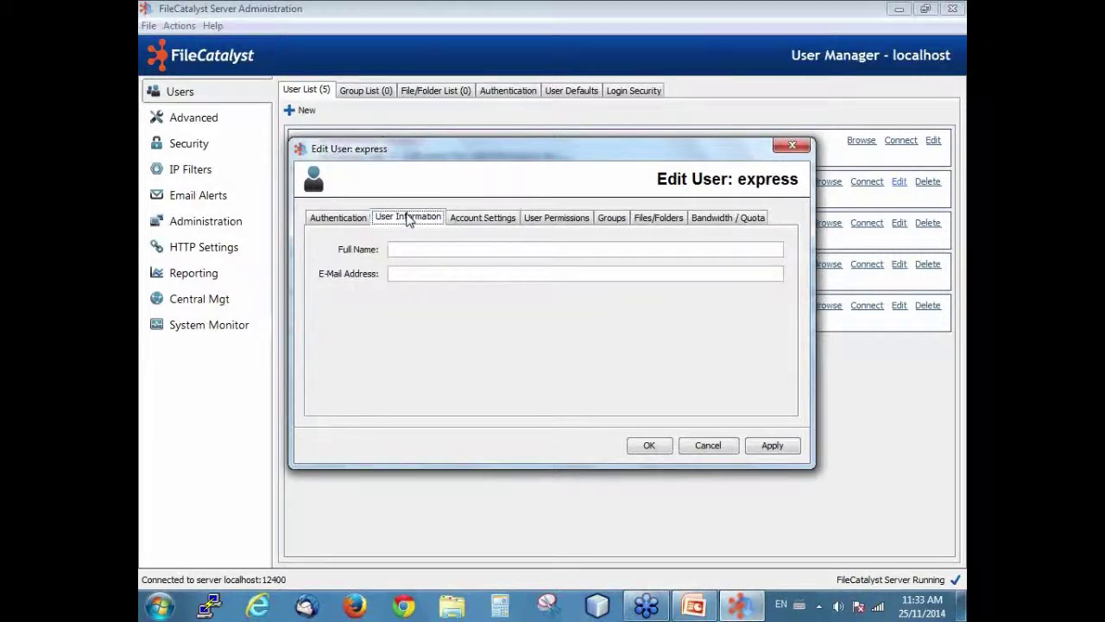
{"action": "left_click", "coordinate": [557, 219]}
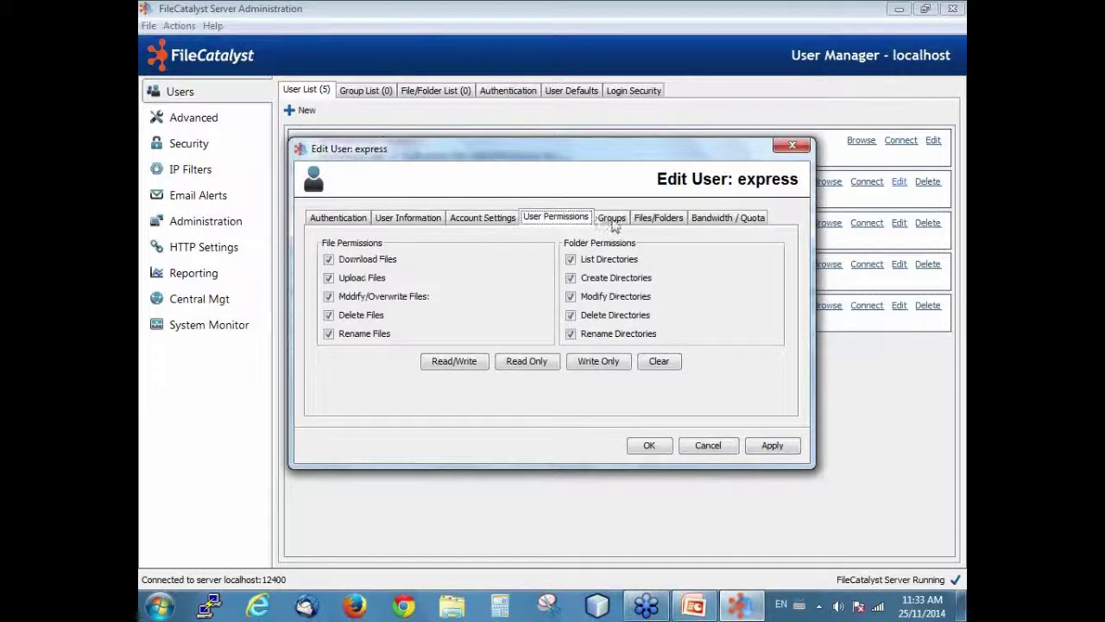
{"action": "left_click", "coordinate": [613, 221]}
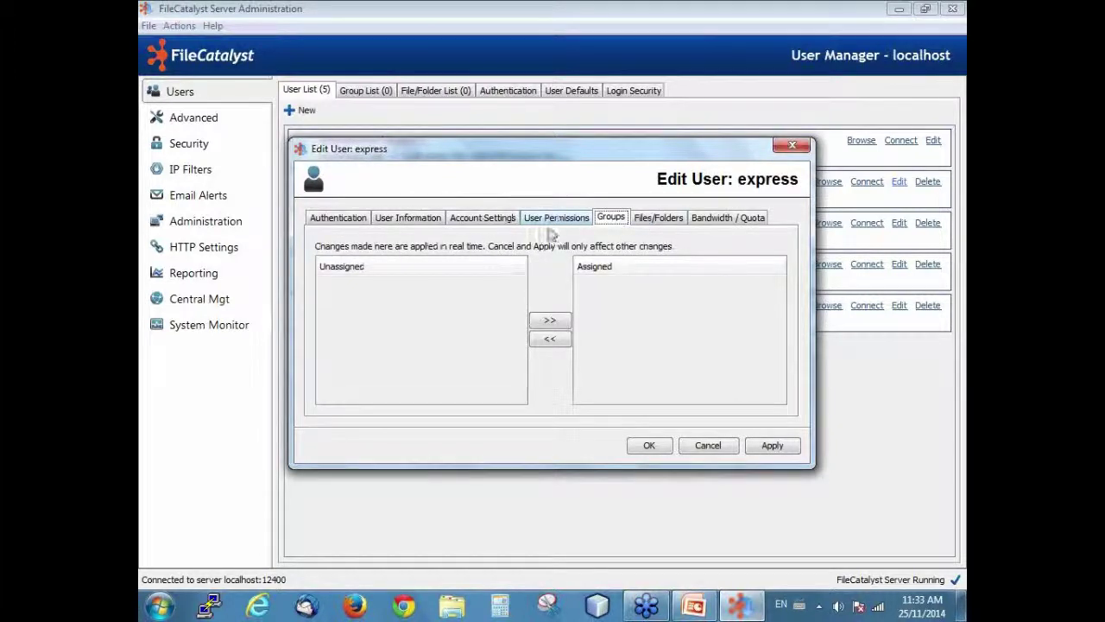
{"action": "left_click", "coordinate": [644, 221]}
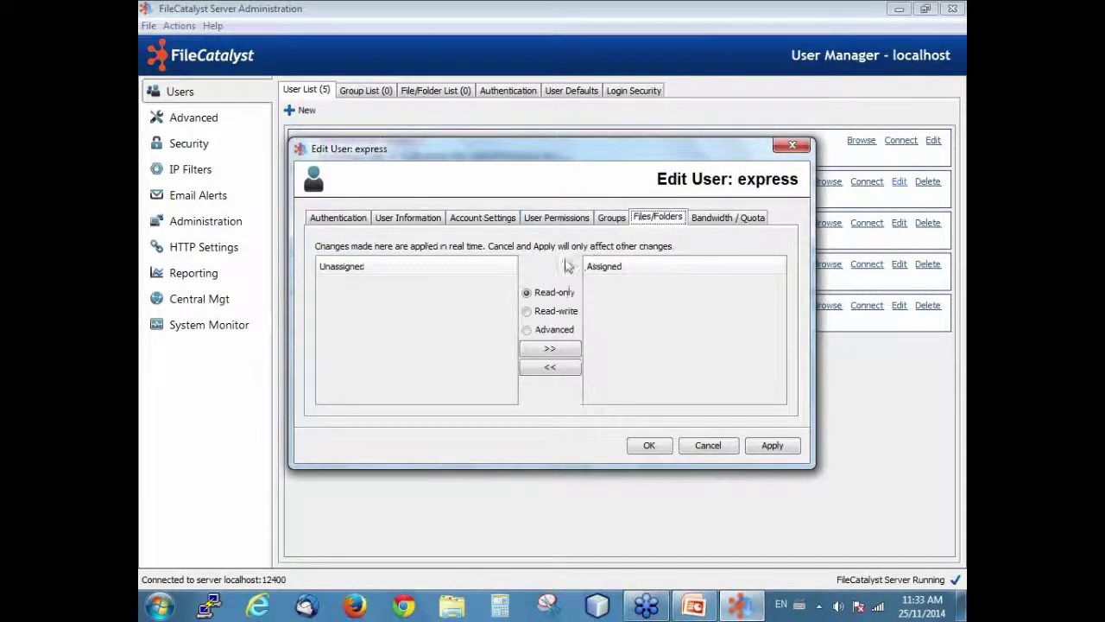
{"action": "left_click", "coordinate": [730, 219]}
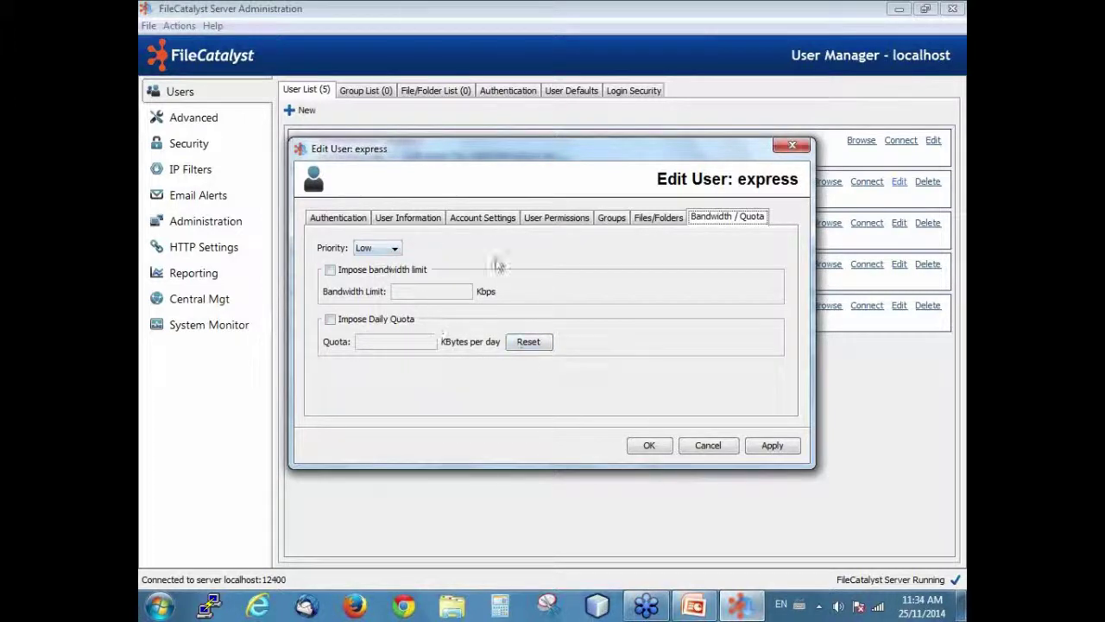
{"action": "left_click", "coordinate": [710, 447]}
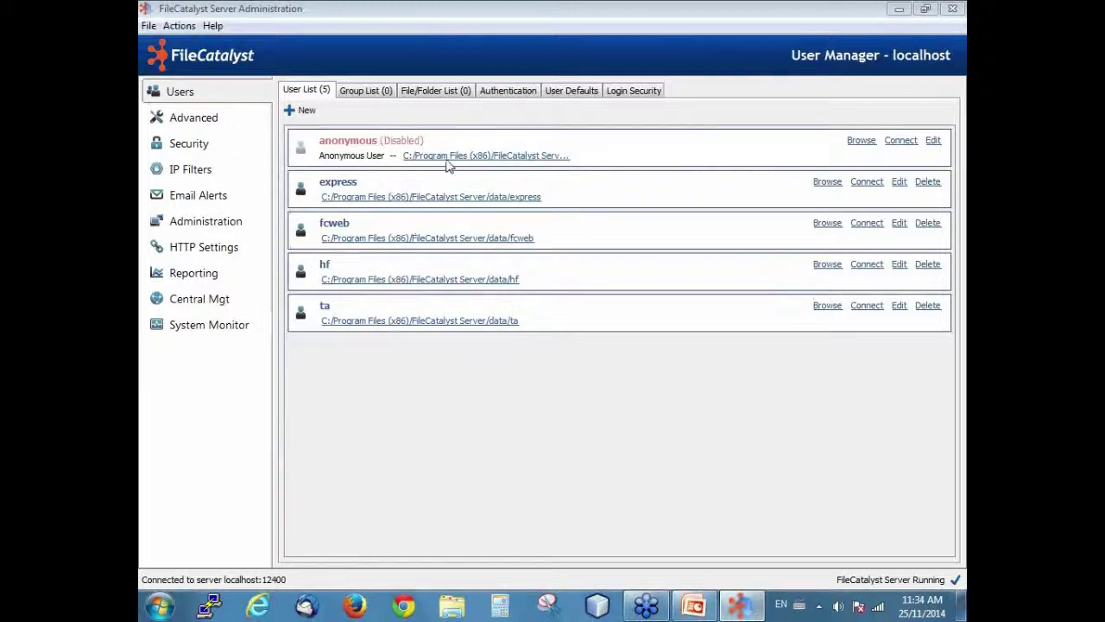
Examine the server's file/folder list, the advanced network port settings and the SSL security settings
{"action": "left_click", "coordinate": [407, 90]}
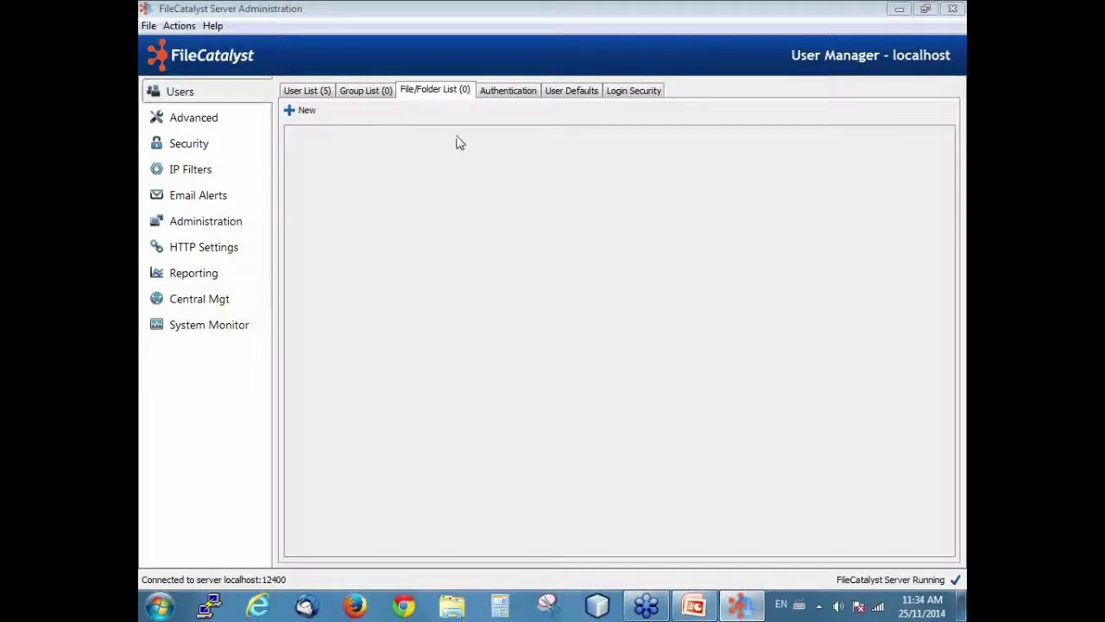
{"action": "left_click", "coordinate": [211, 118]}
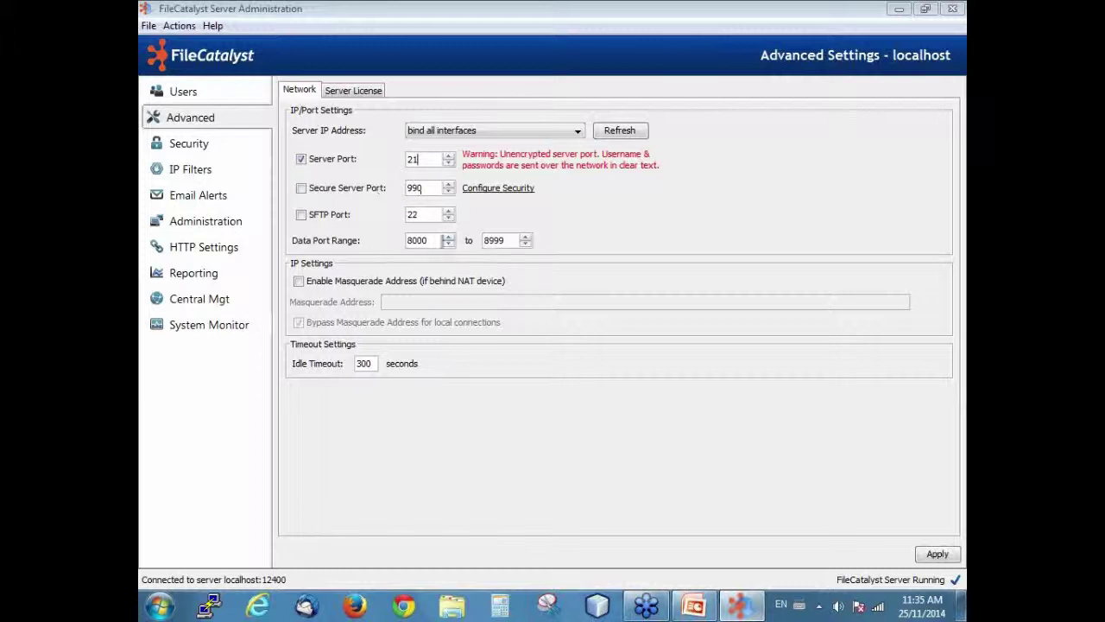
{"action": "left_click", "coordinate": [195, 146]}
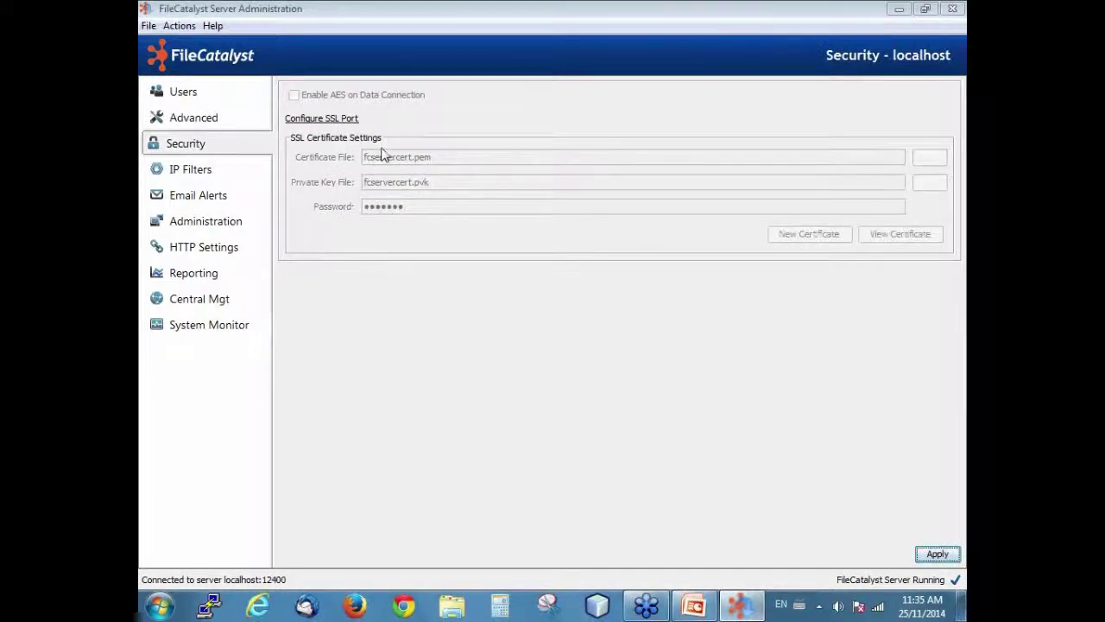
{"action": "left_click", "coordinate": [193, 117]}
Review the user manager's login security rules for accounts and IP addresses, the authentication setup and the user defaults
{"action": "left_click", "coordinate": [192, 93]}
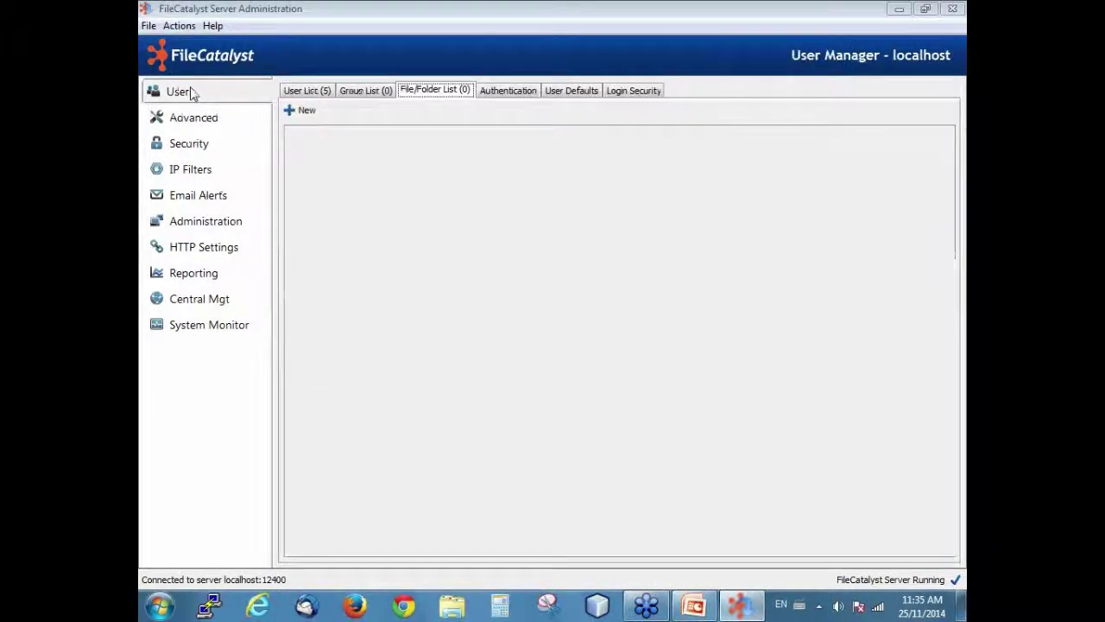
{"action": "left_click", "coordinate": [651, 95]}
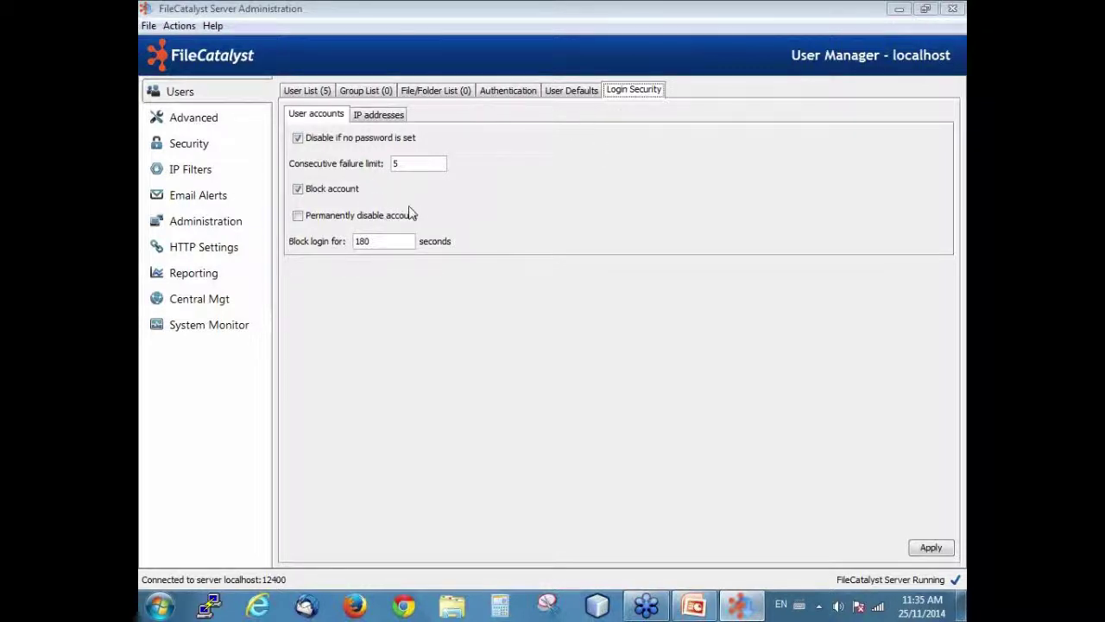
{"action": "left_click", "coordinate": [379, 114]}
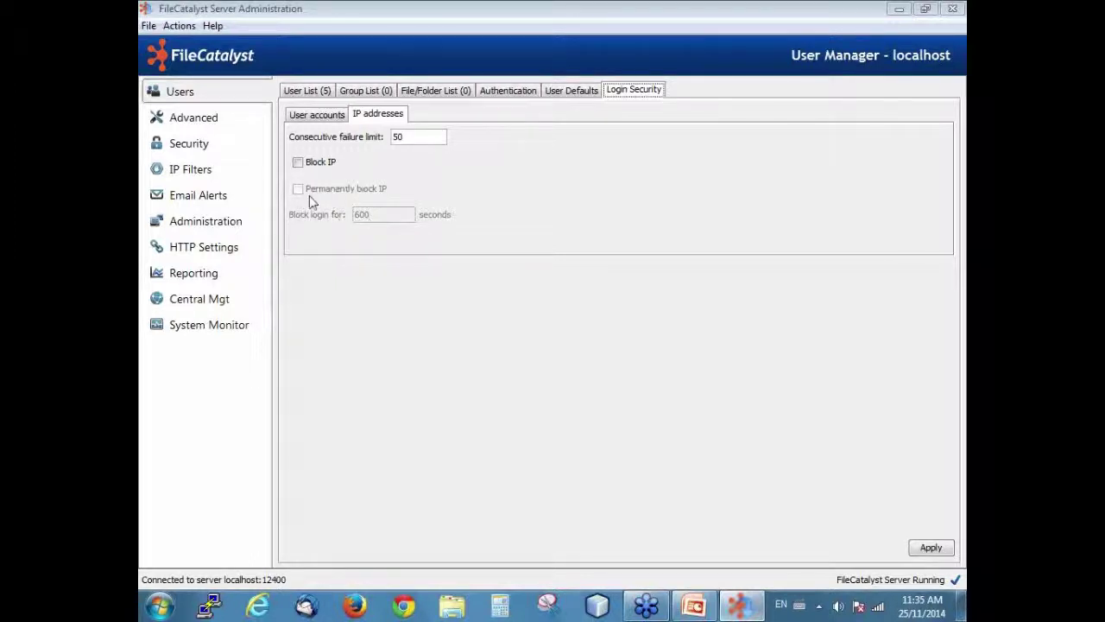
{"action": "left_click", "coordinate": [507, 92]}
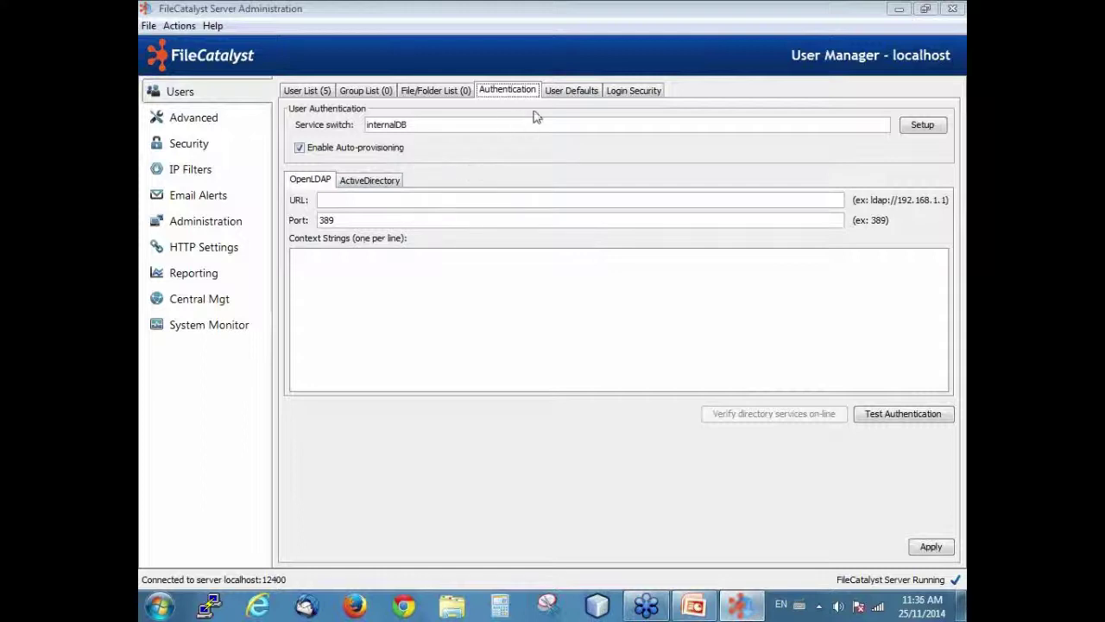
{"action": "left_click", "coordinate": [582, 95]}
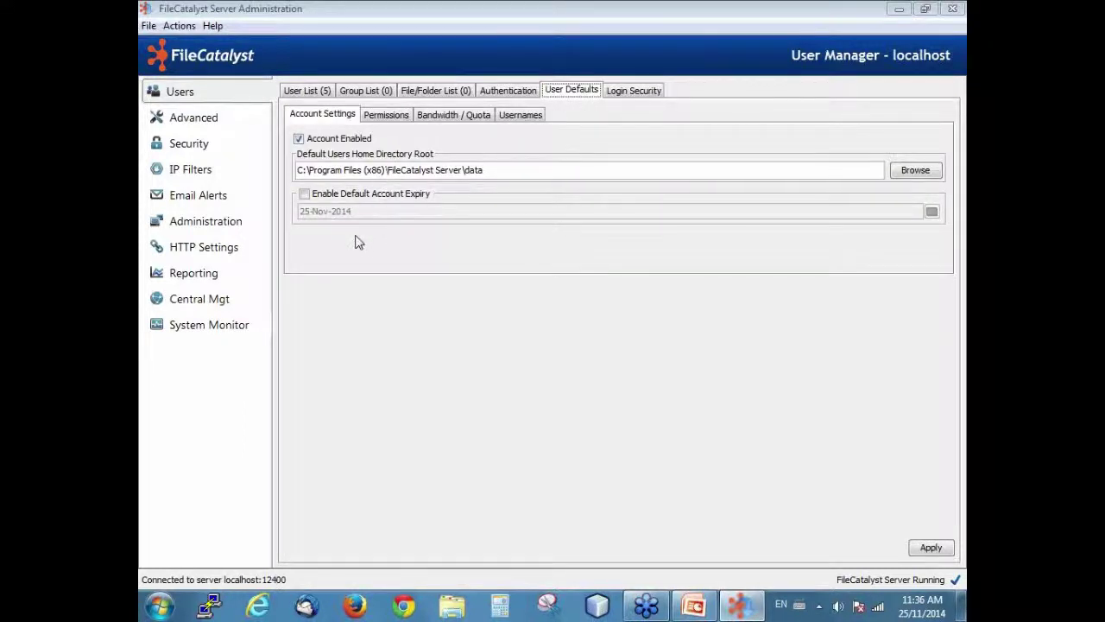
Examine the server's advanced network settings, IP filters and email alert configuration
{"action": "left_click", "coordinate": [198, 125]}
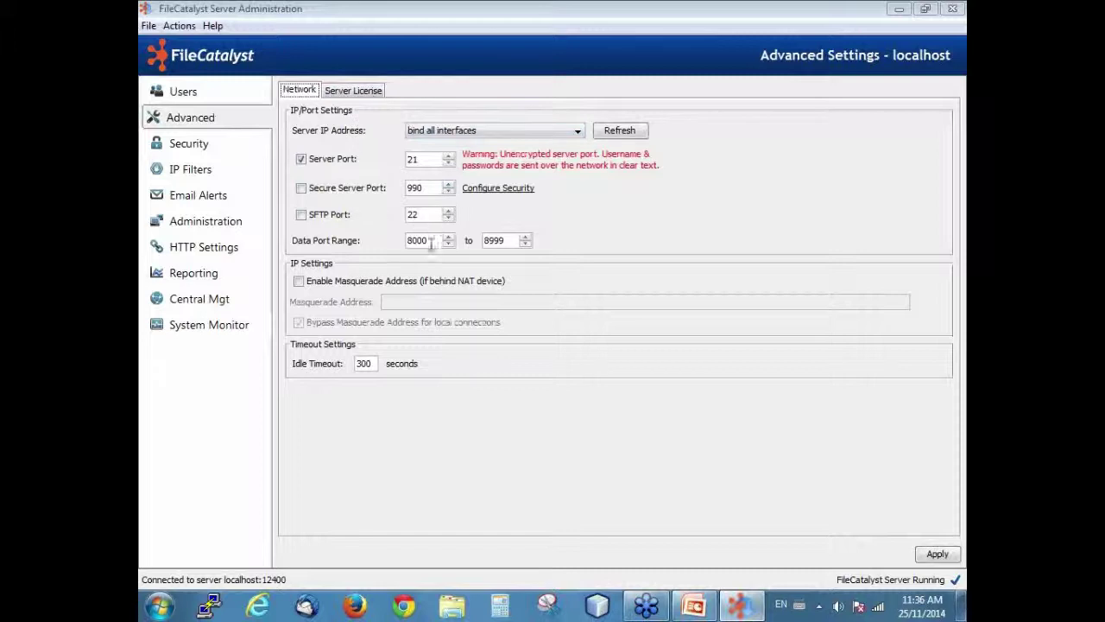
{"action": "left_click", "coordinate": [197, 176]}
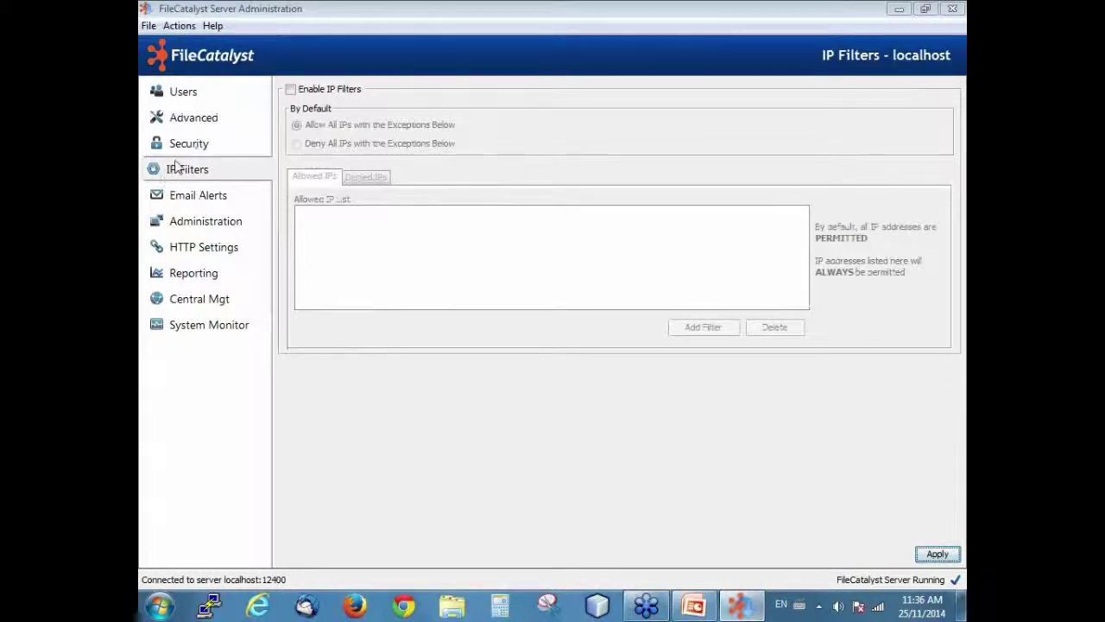
{"action": "left_click", "coordinate": [199, 204]}
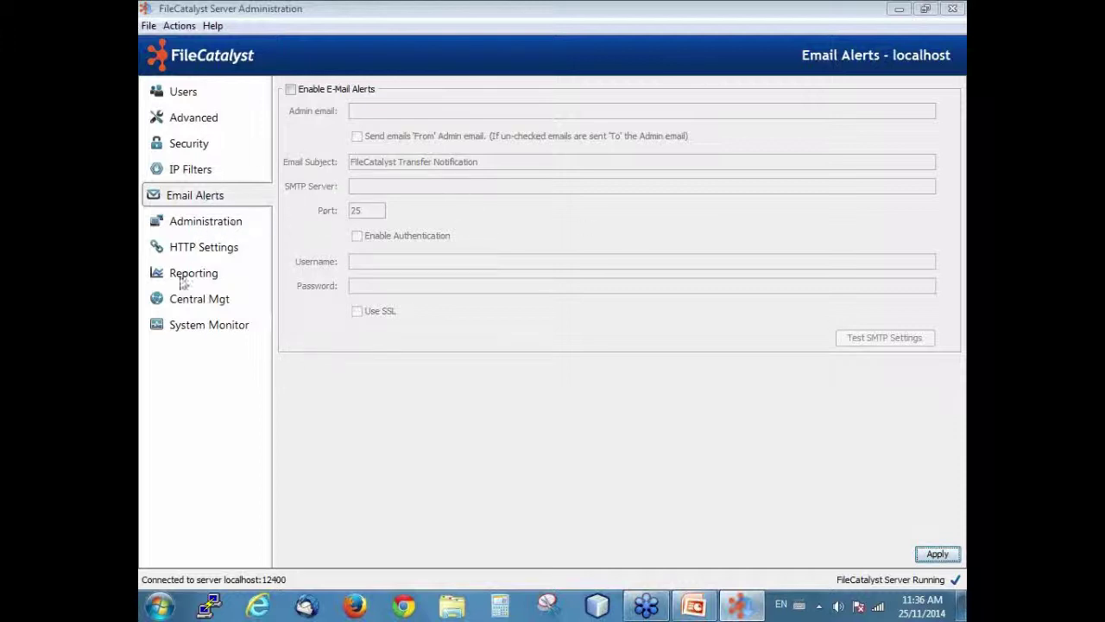
Inspect the system monitor's overall, per-session and per-user views, plus the central management configuration
{"action": "left_click", "coordinate": [188, 333]}
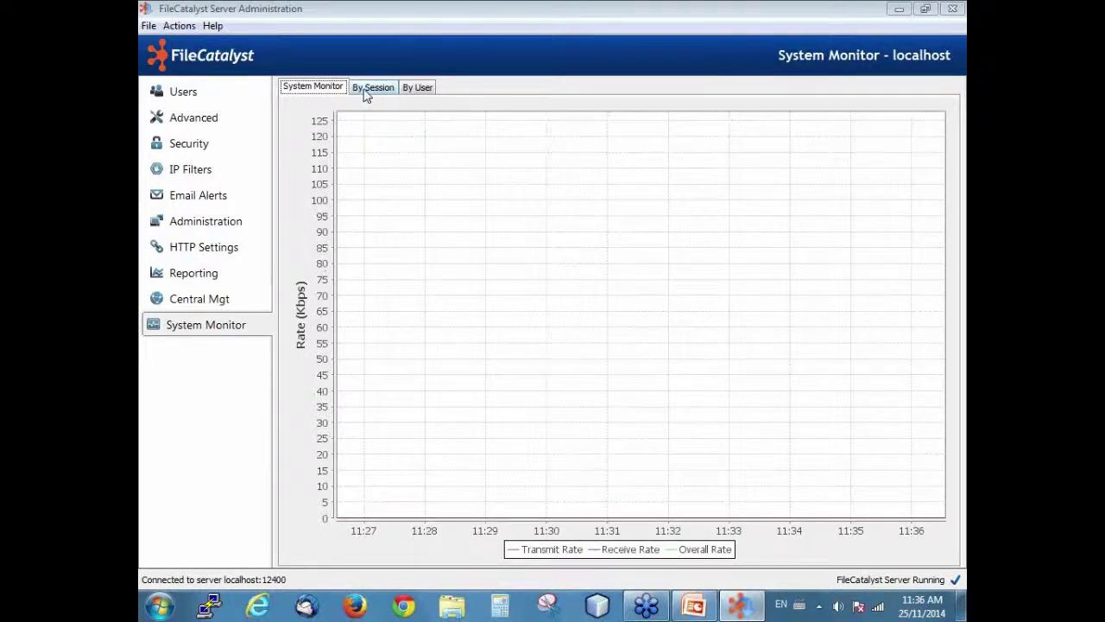
{"action": "left_click", "coordinate": [370, 89]}
{"action": "left_click", "coordinate": [415, 90]}
{"action": "left_click", "coordinate": [370, 90]}
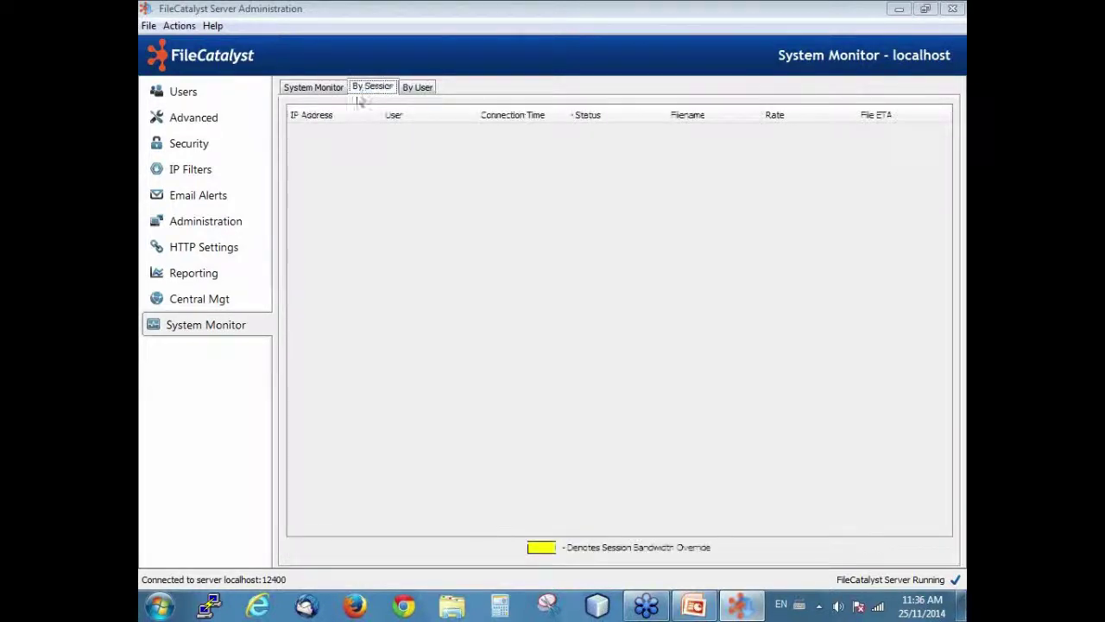
{"action": "left_click", "coordinate": [314, 88]}
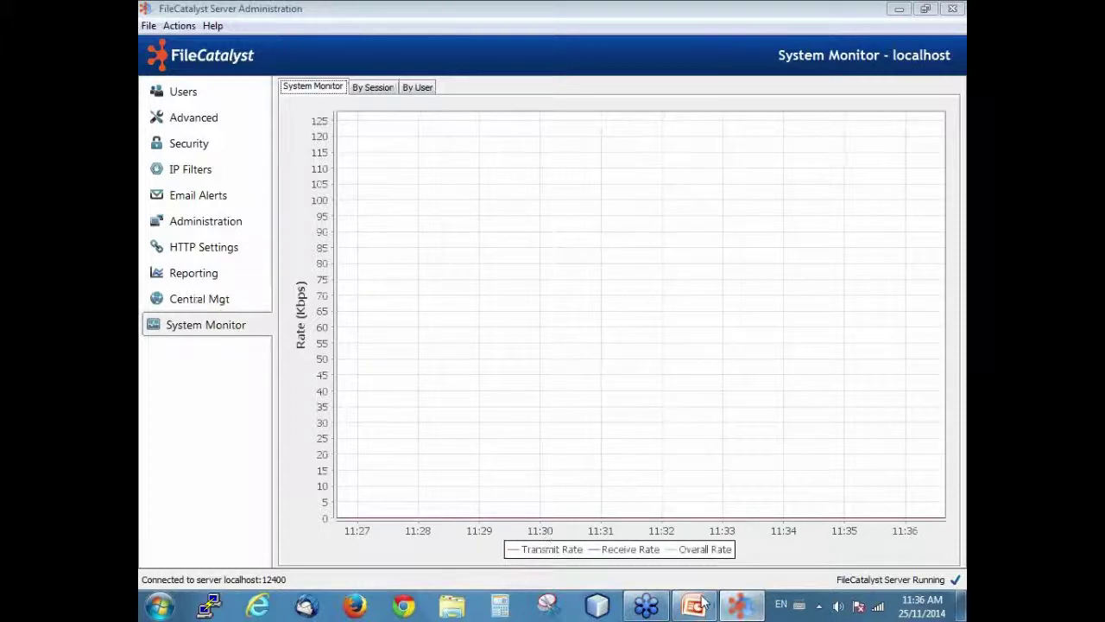
{"action": "left_click", "coordinate": [199, 300]}
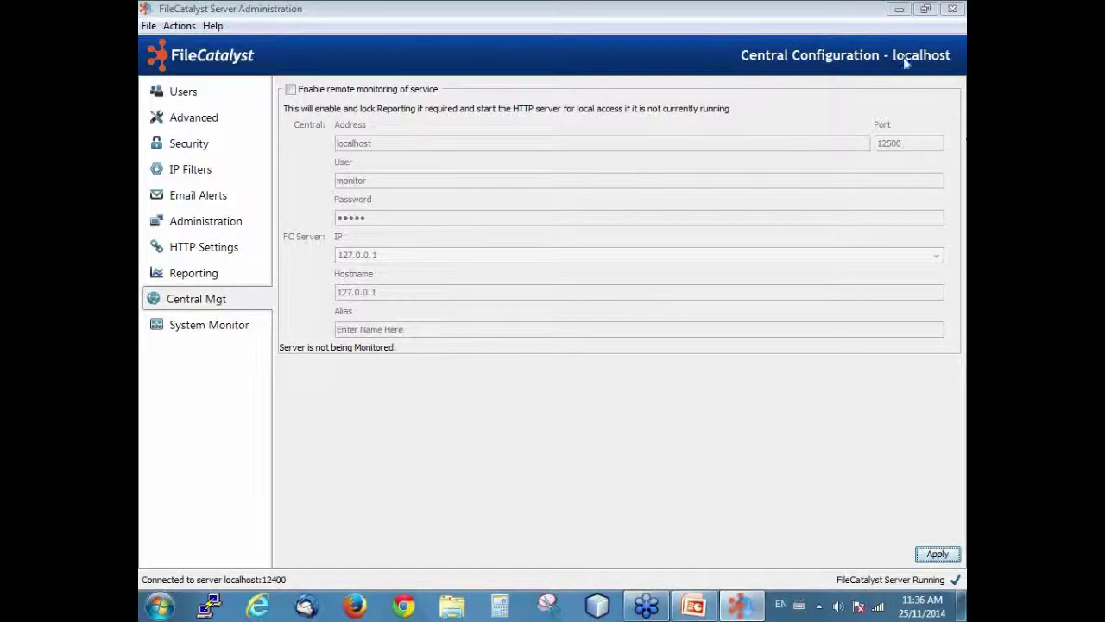
Minimize the server administration window and launch FileCatalyst Express
{"action": "left_click", "coordinate": [899, 9]}
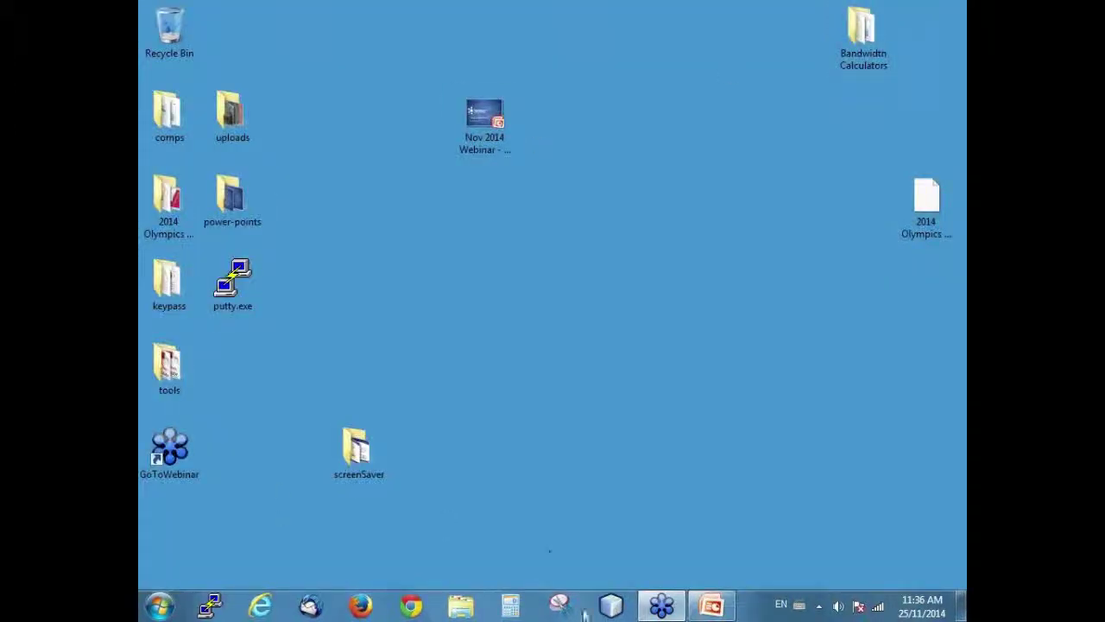
{"action": "left_click", "coordinate": [163, 603]}
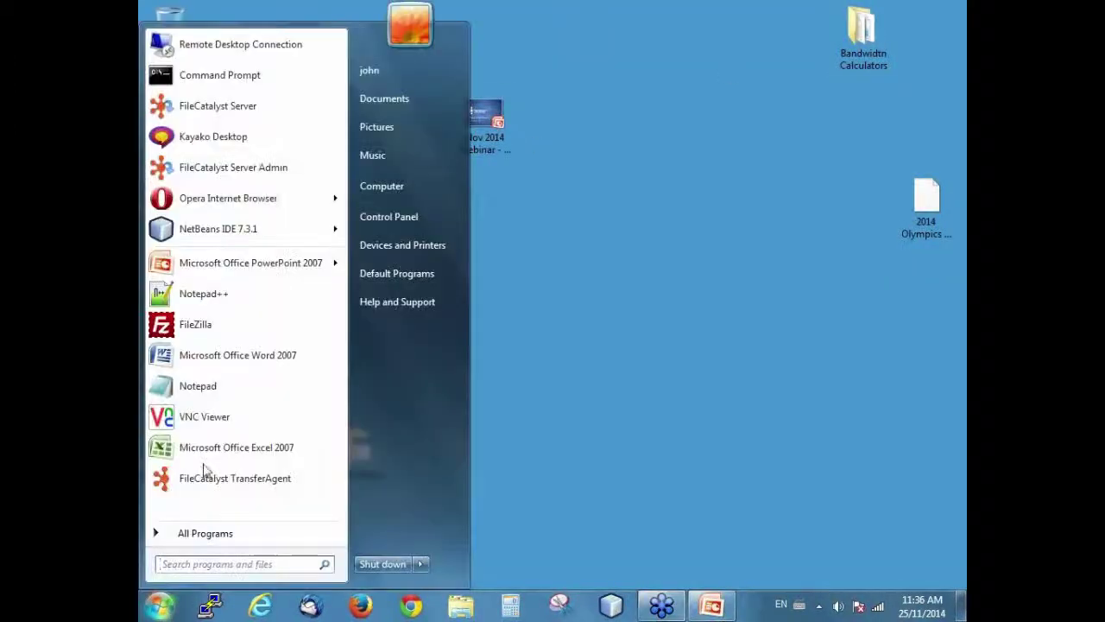
{"action": "left_click", "coordinate": [207, 537]}
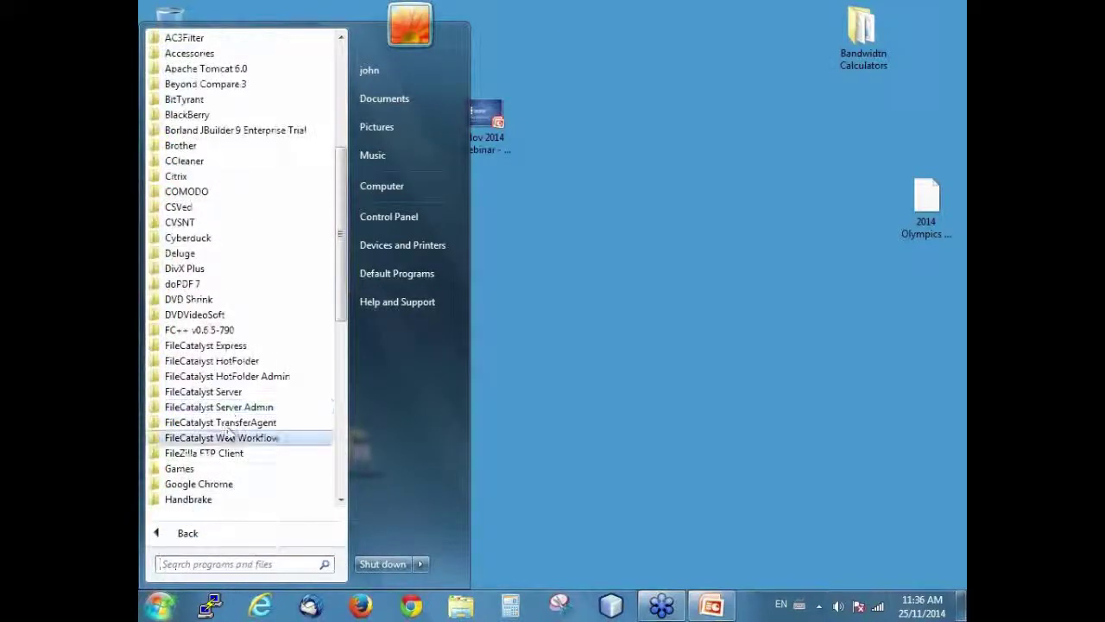
{"action": "left_click", "coordinate": [216, 349]}
{"action": "left_click", "coordinate": [215, 370]}
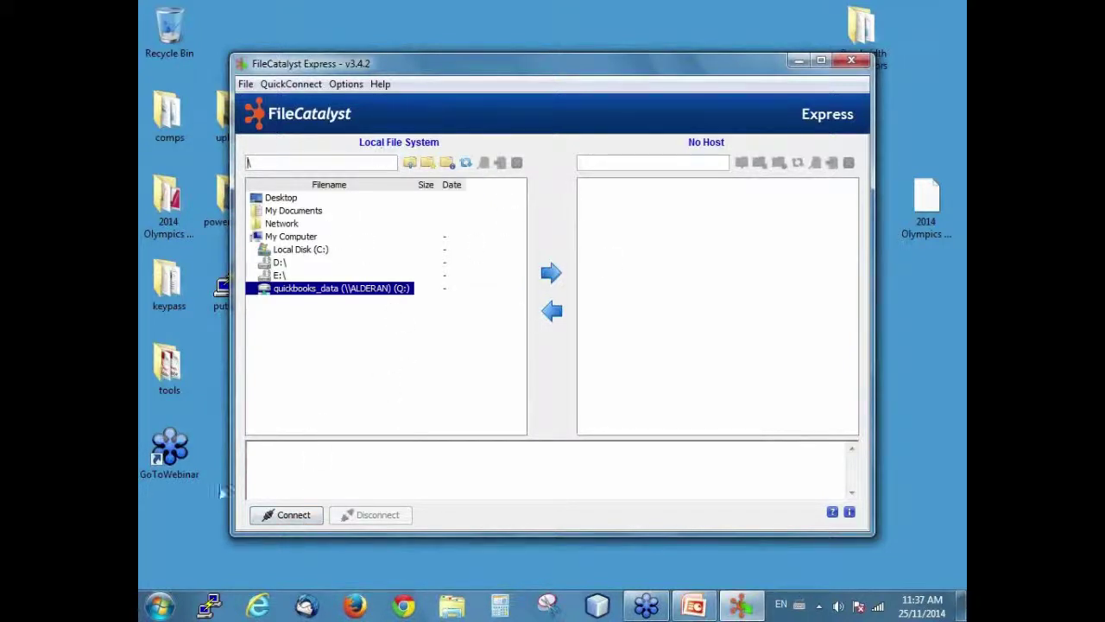
Connect to the localhost server using its saved site entry in the Site Manager
{"action": "left_click", "coordinate": [283, 518]}
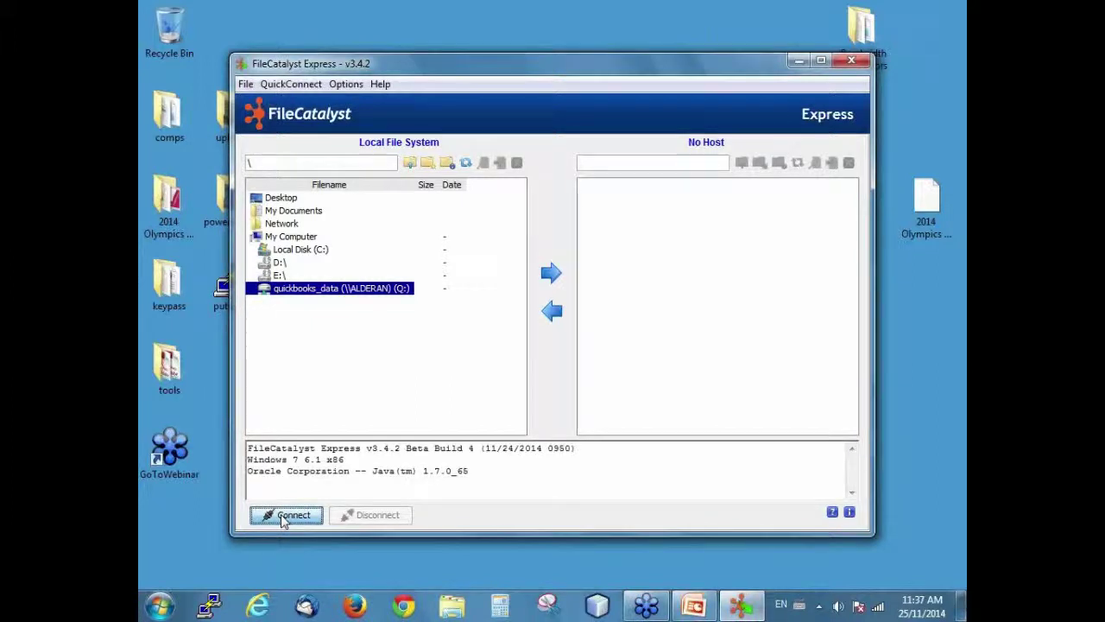
{"action": "left_click", "coordinate": [285, 515]}
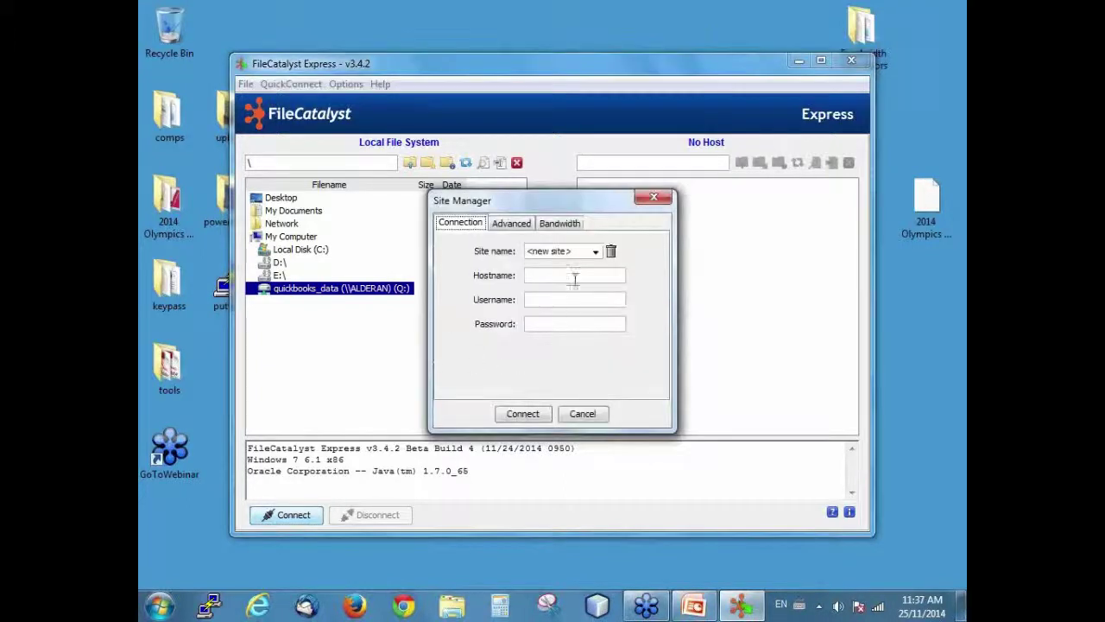
{"action": "left_click", "coordinate": [595, 250]}
{"action": "scroll", "coordinate": [570, 315], "scroll_direction": "down", "scroll_amount": 1}
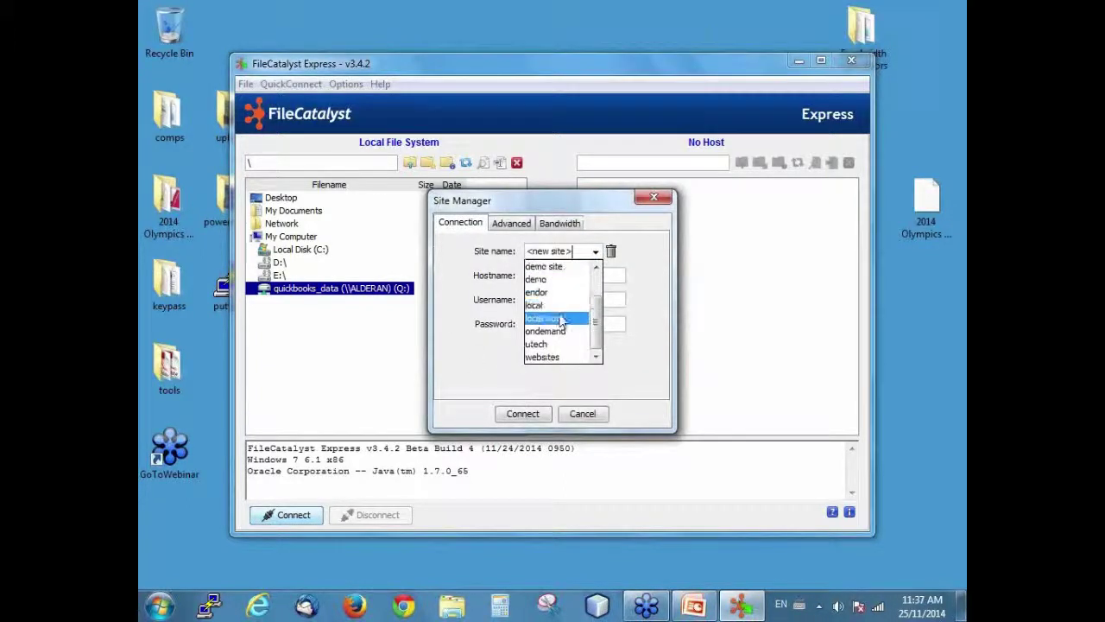
{"action": "left_click", "coordinate": [566, 316]}
{"action": "left_click", "coordinate": [522, 414]}
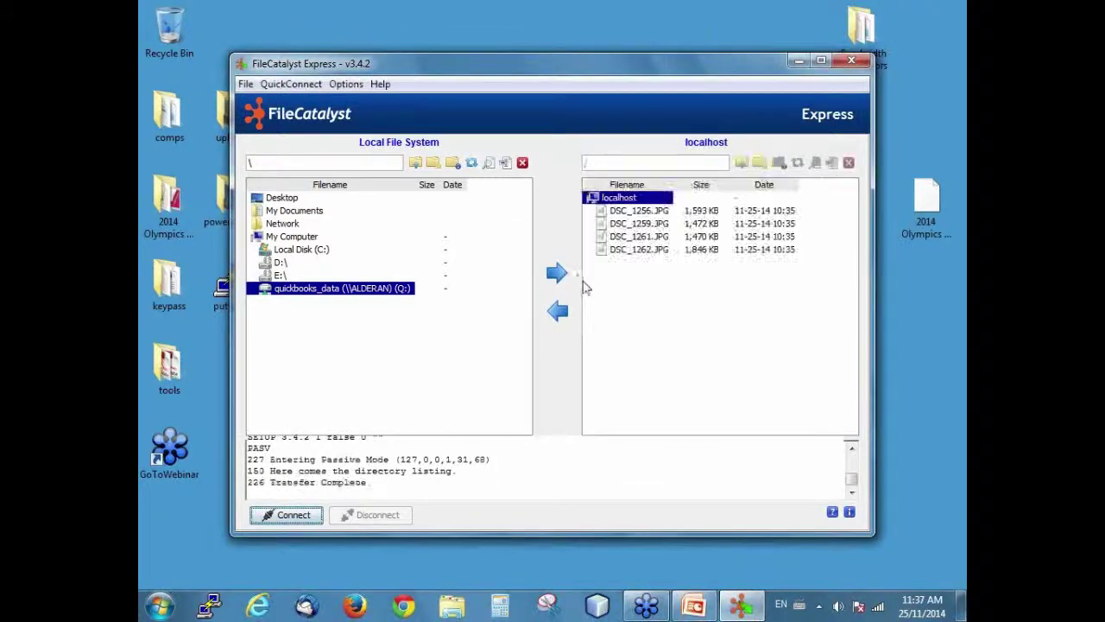
Open the AAaa-TA-Demo-Files folder on Local Disk (C:) in the local file system
{"action": "left_click", "coordinate": [301, 251]}
{"action": "double_click", "coordinate": [301, 251]}
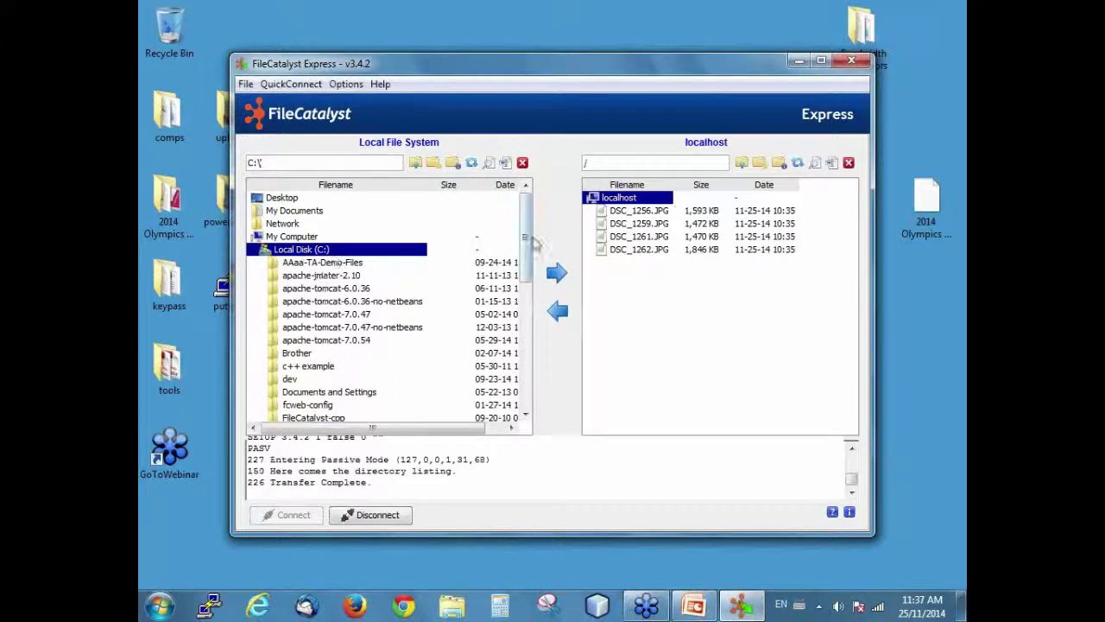
{"action": "double_click", "coordinate": [324, 263]}
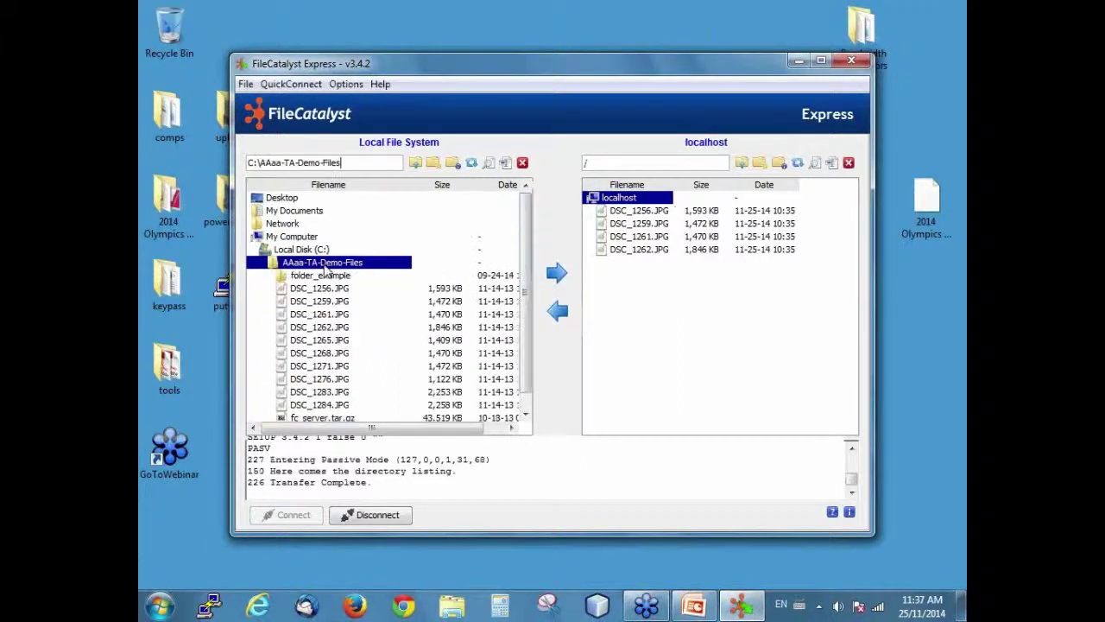
Upload DSC_1284.JPG from the AAaa-TA-Demo-Files folder to the root of the localhost server
{"action": "left_click", "coordinate": [329, 304]}
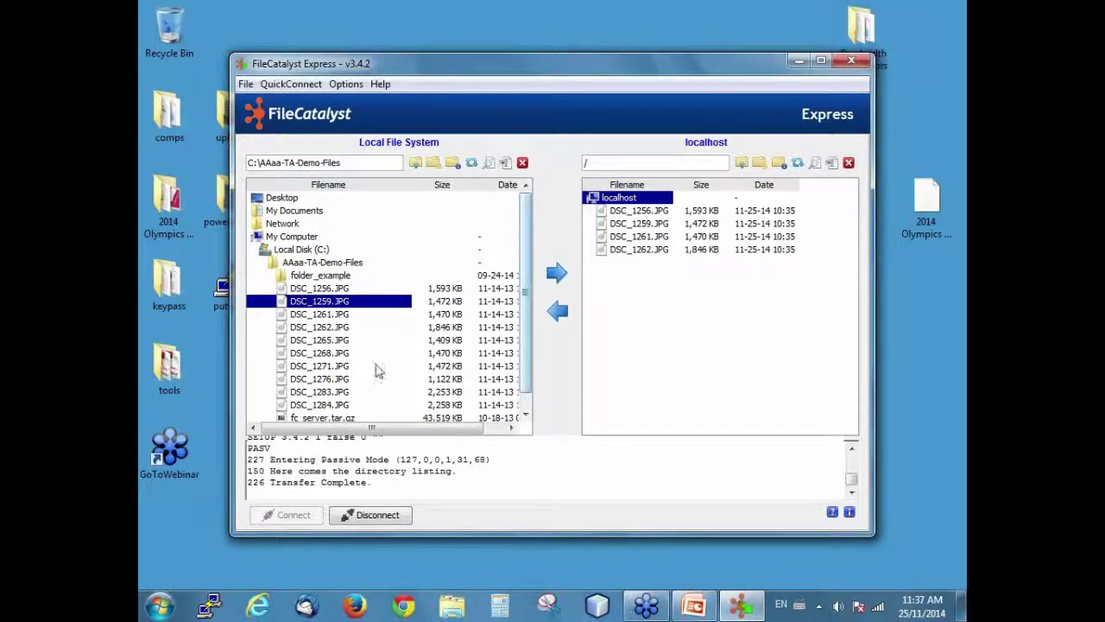
{"action": "left_click", "coordinate": [335, 404]}
{"action": "left_click", "coordinate": [557, 273]}
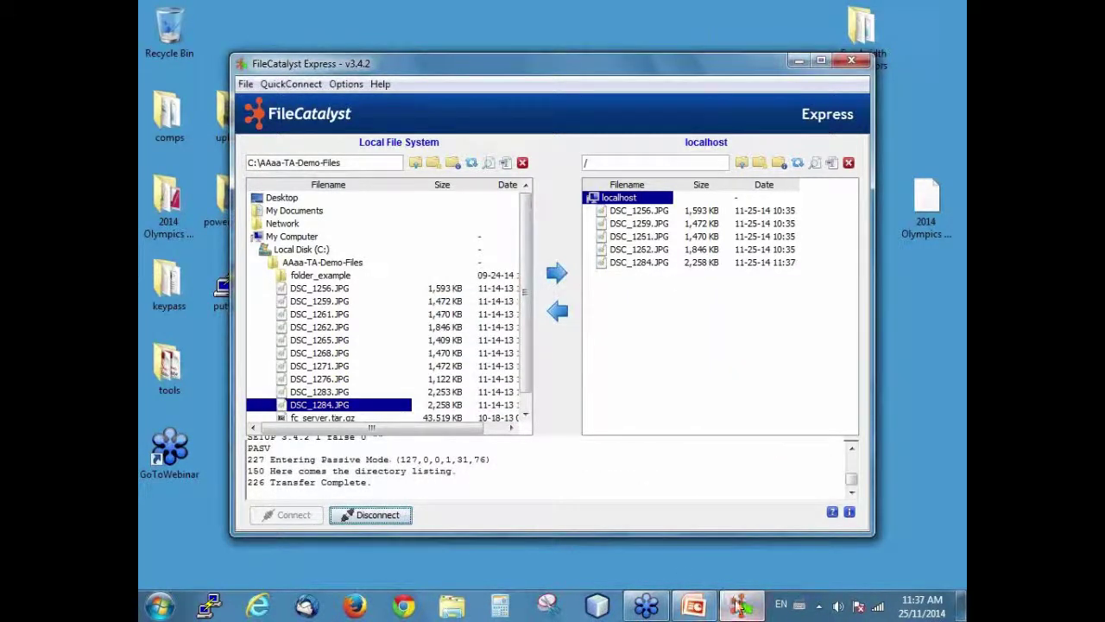
{"action": "left_click", "coordinate": [818, 609]}
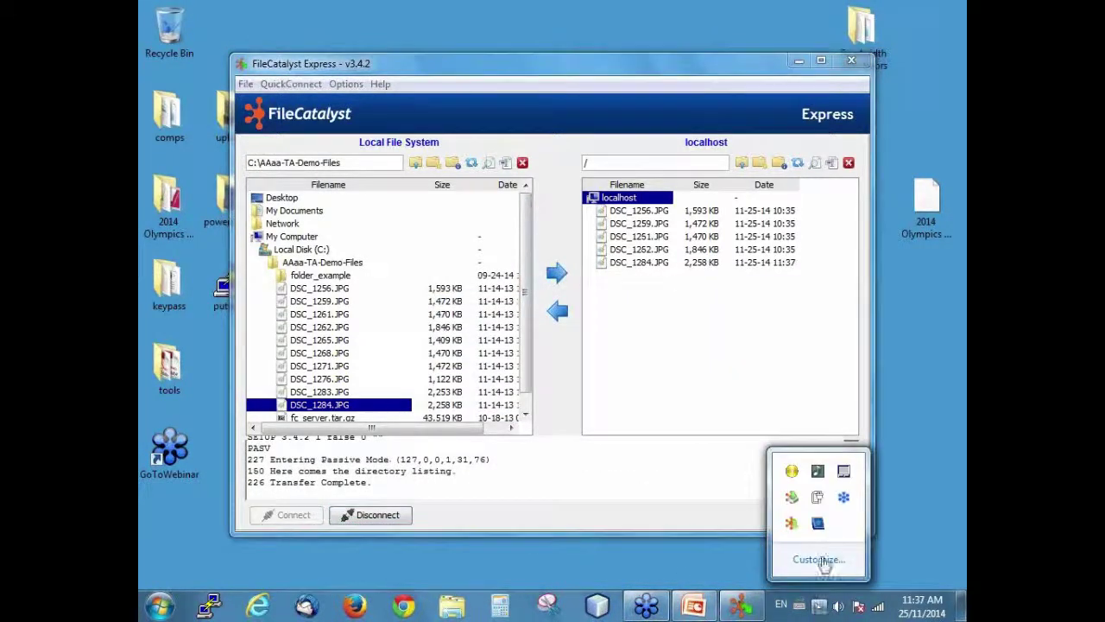
{"action": "double_click", "coordinate": [792, 498]}
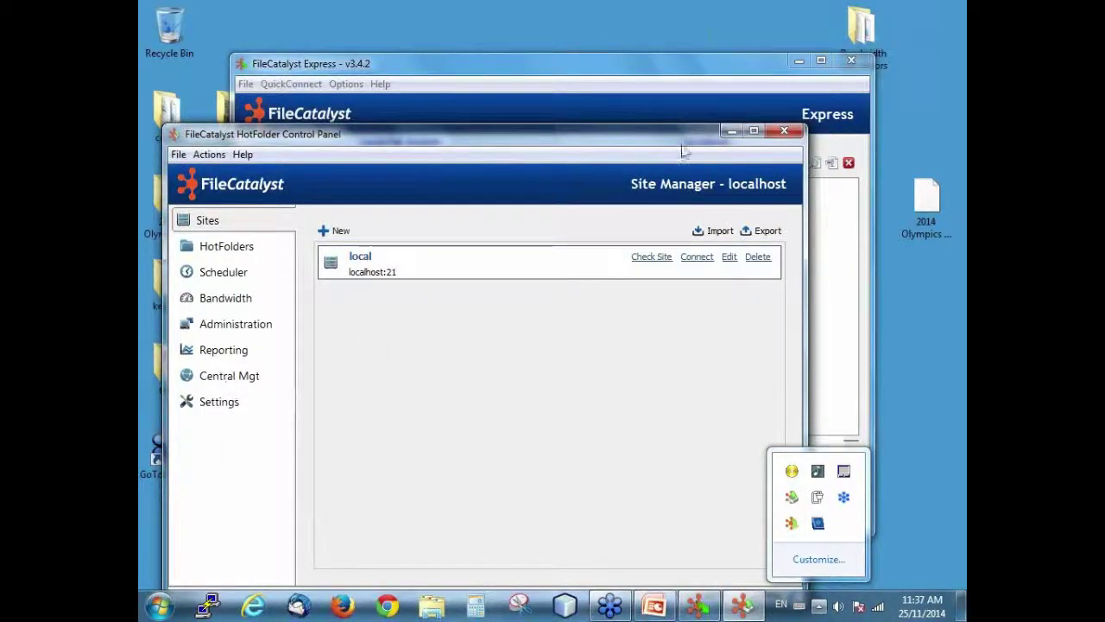
{"action": "left_click", "coordinate": [732, 131]}
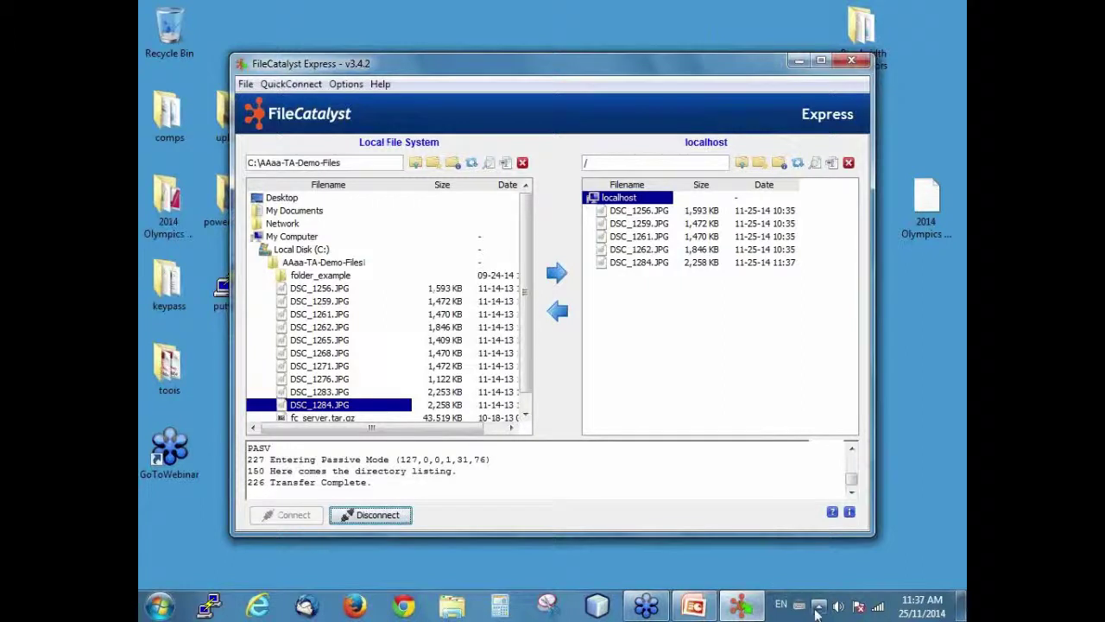
Switch to FileCatalyst Server Administration and inspect the system monitor's per-session list and overall rate graph
{"action": "left_click", "coordinate": [819, 606]}
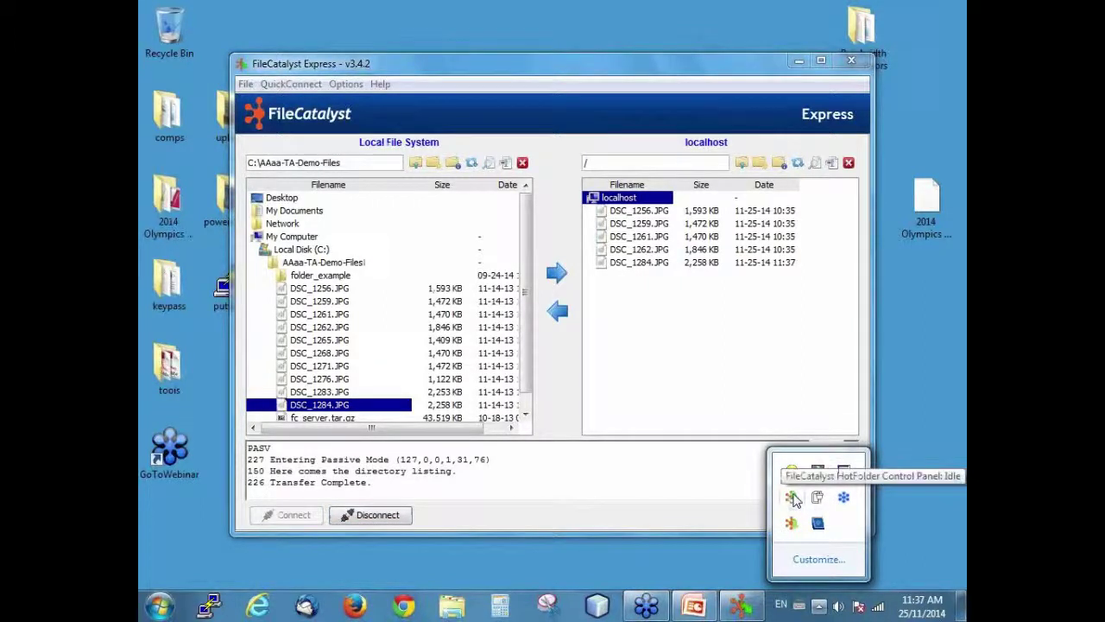
{"action": "left_click", "coordinate": [792, 525]}
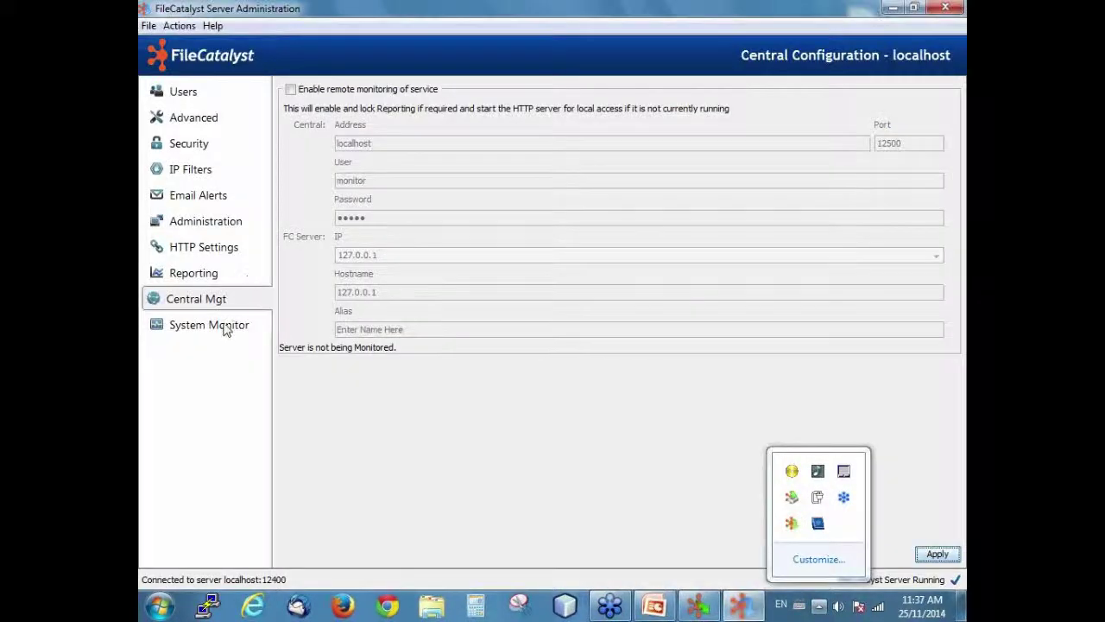
{"action": "left_click", "coordinate": [224, 325]}
{"action": "left_click", "coordinate": [380, 88]}
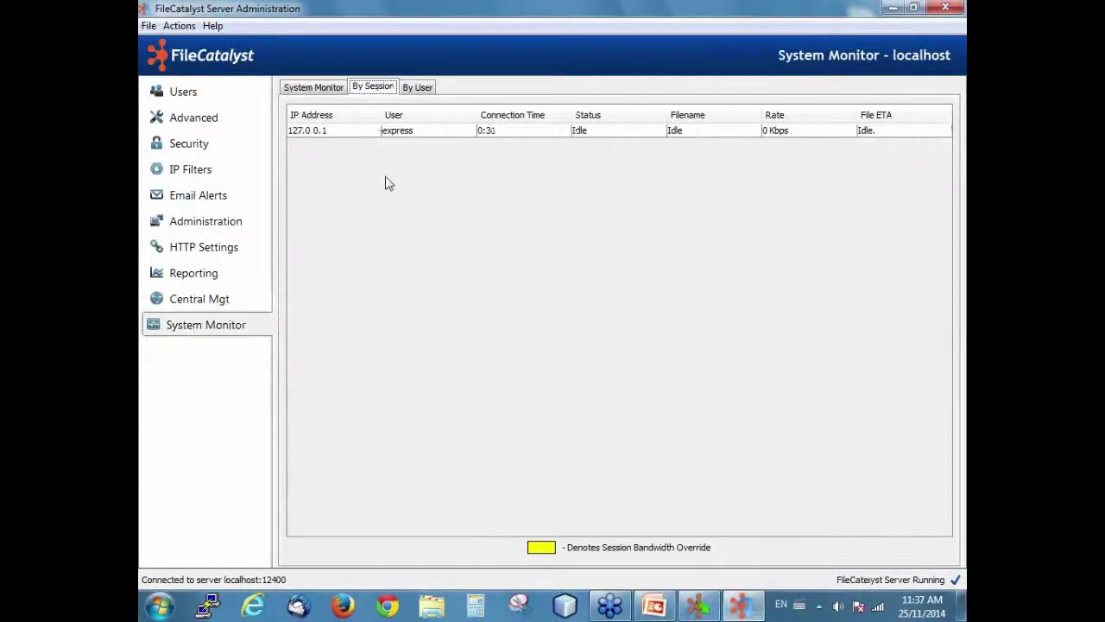
{"action": "left_click", "coordinate": [420, 138]}
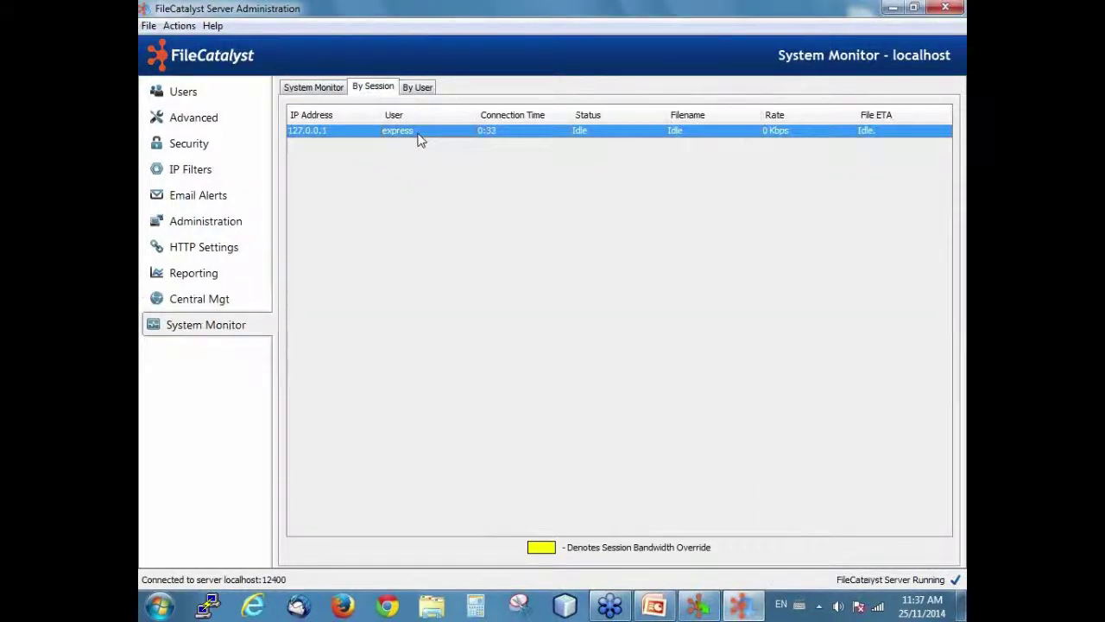
{"action": "left_click", "coordinate": [317, 90]}
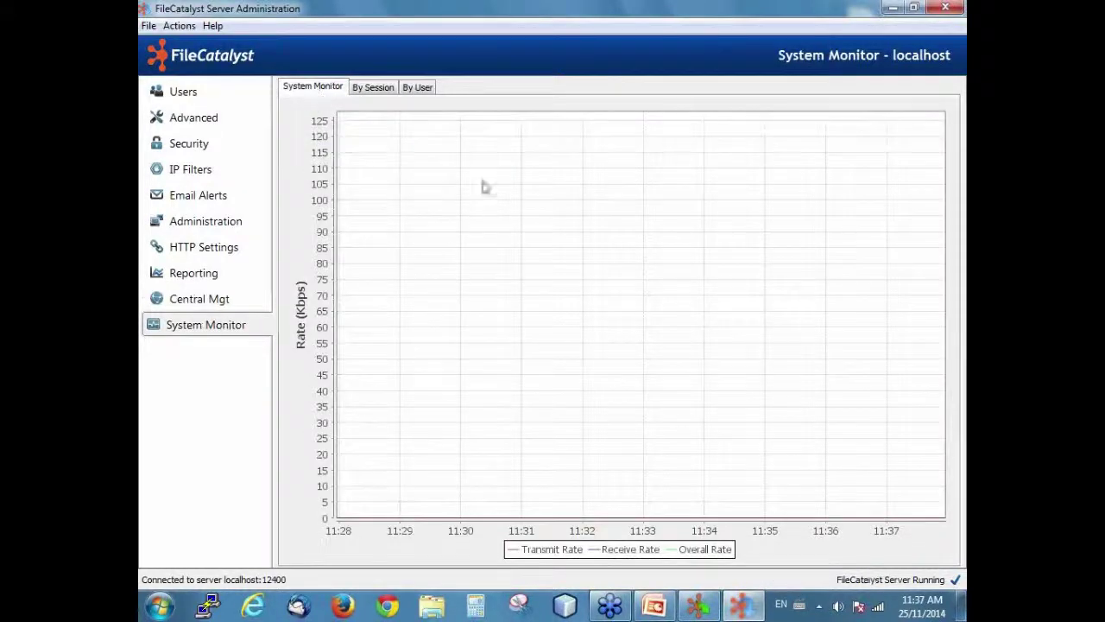
Review the session actions for the express user, including the Override Bandwidth/Priority options for the current file, without applying any
{"action": "left_click", "coordinate": [369, 90]}
{"action": "right_click", "coordinate": [396, 135]}
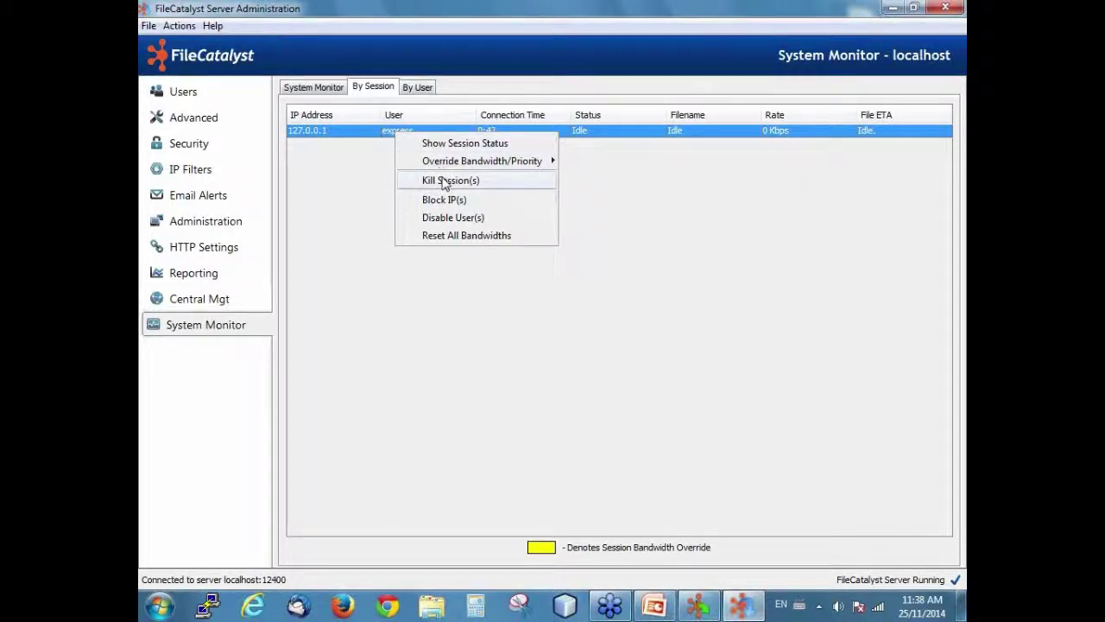
{"action": "mouse_move", "coordinate": [446, 167]}
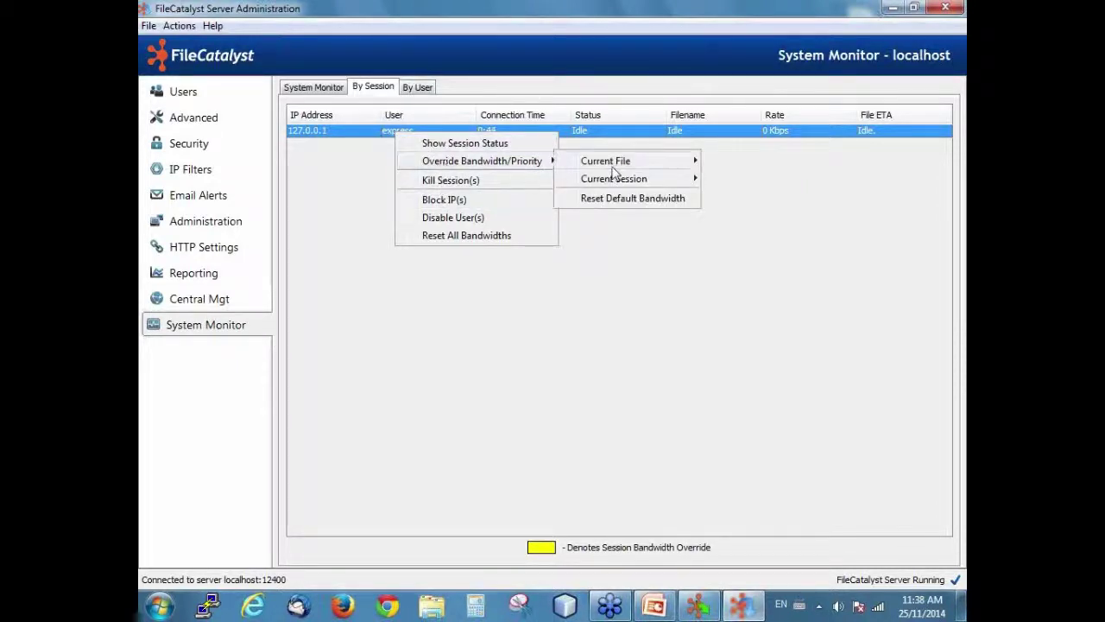
{"action": "mouse_move", "coordinate": [611, 163]}
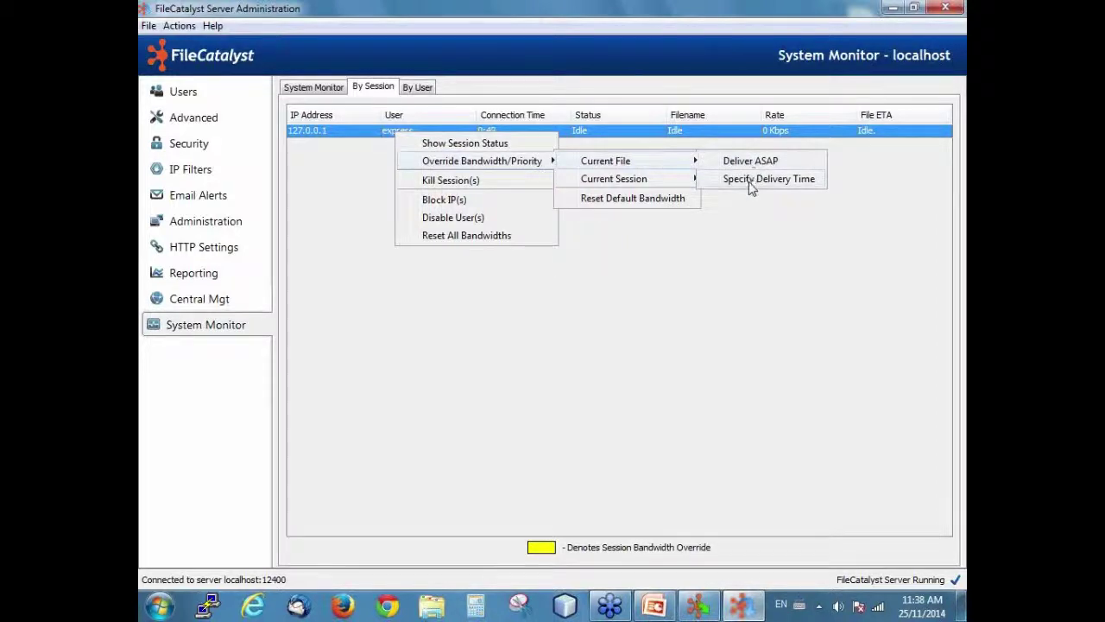
{"action": "left_click", "coordinate": [701, 379]}
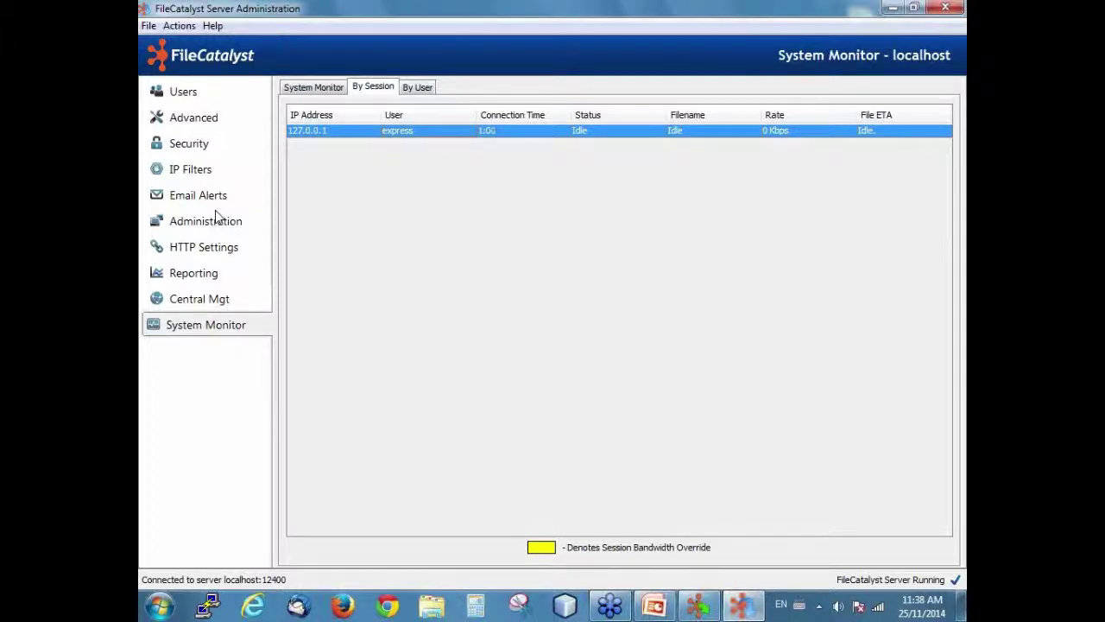
Minimize the server administration window and close FileCatalyst Express
{"action": "left_click", "coordinate": [893, 9]}
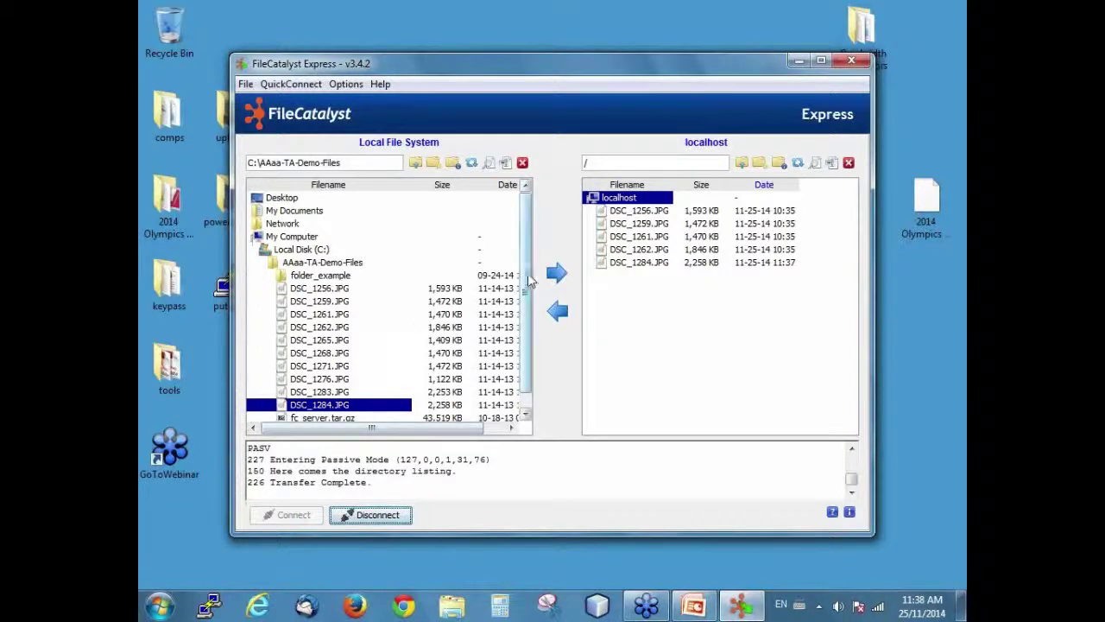
{"action": "scroll", "coordinate": [528, 292], "scroll_direction": "down", "scroll_amount": 1}
{"action": "scroll", "coordinate": [528, 285], "scroll_direction": "up", "scroll_amount": 1}
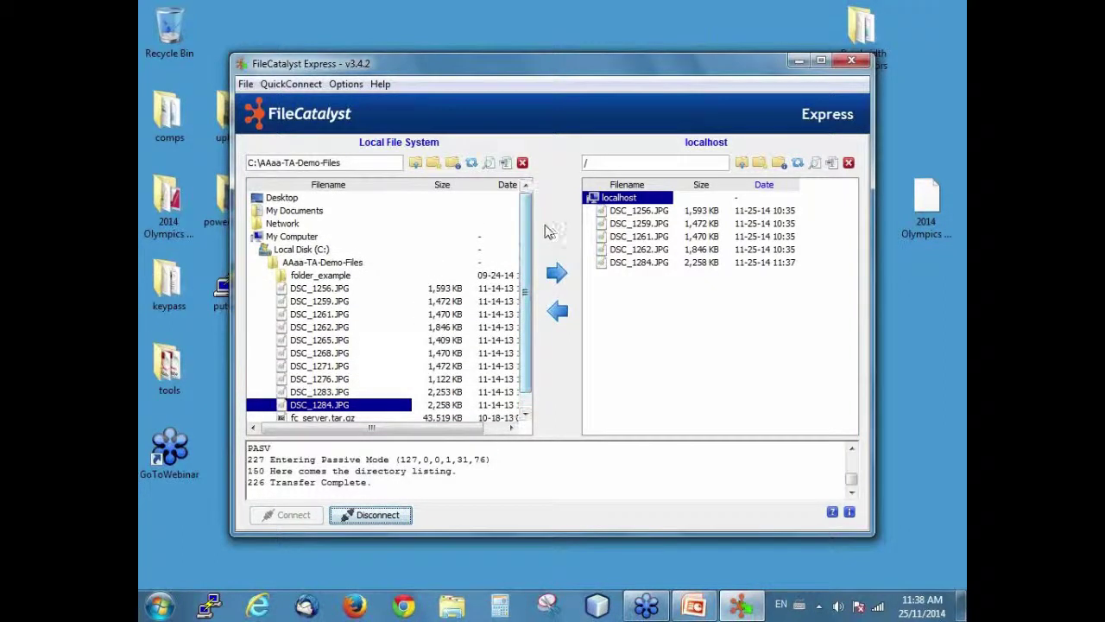
{"action": "left_click", "coordinate": [850, 64]}
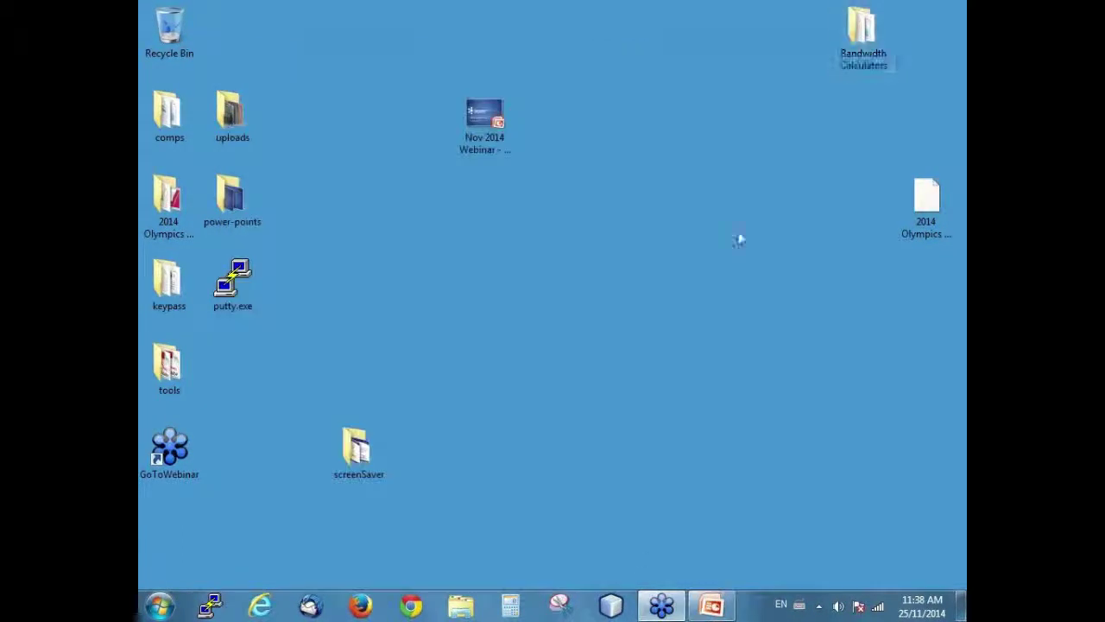
Open the FileCatalyst HotFolder Control Panel and maximize its window
{"action": "left_click", "coordinate": [818, 607]}
{"action": "double_click", "coordinate": [792, 497]}
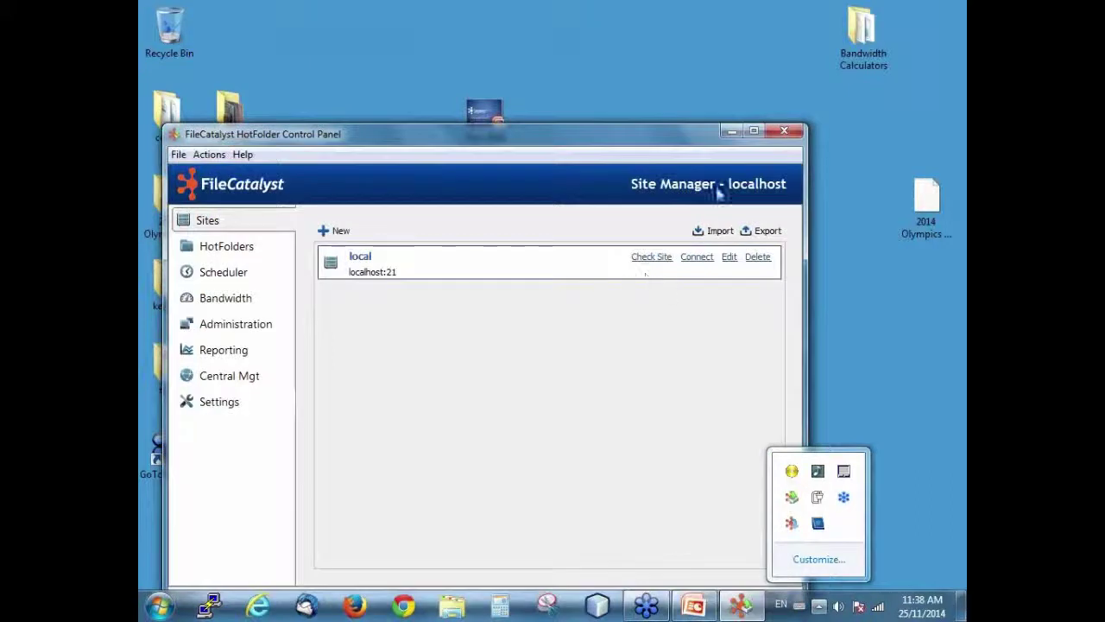
{"action": "left_click", "coordinate": [753, 130]}
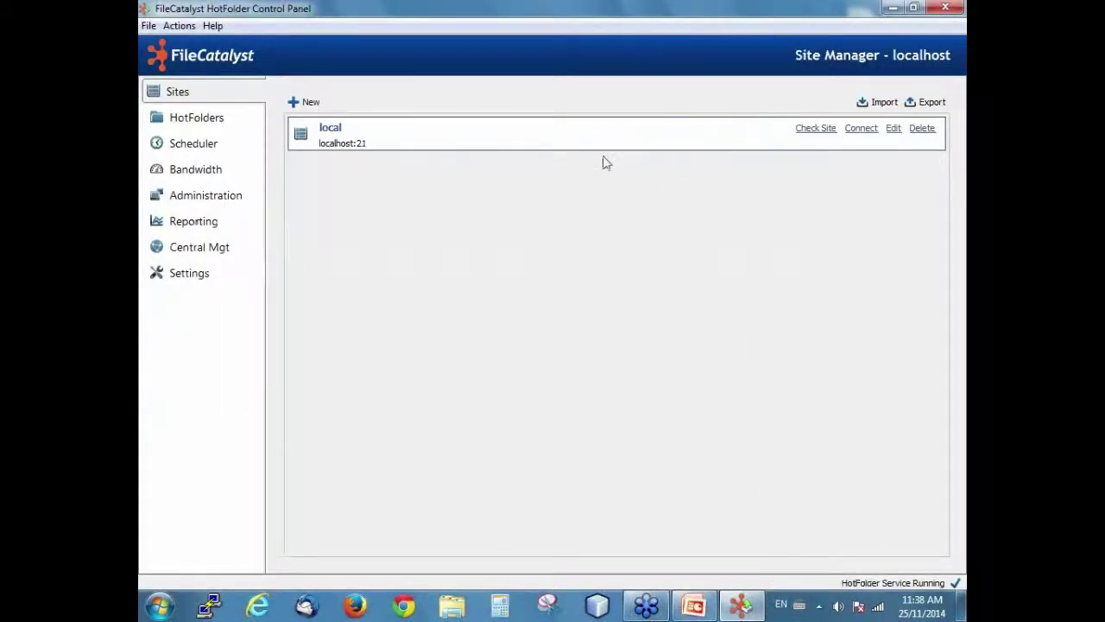
Look through the configured sites, hot folders and scheduled transfer tasks
{"action": "left_click", "coordinate": [386, 140]}
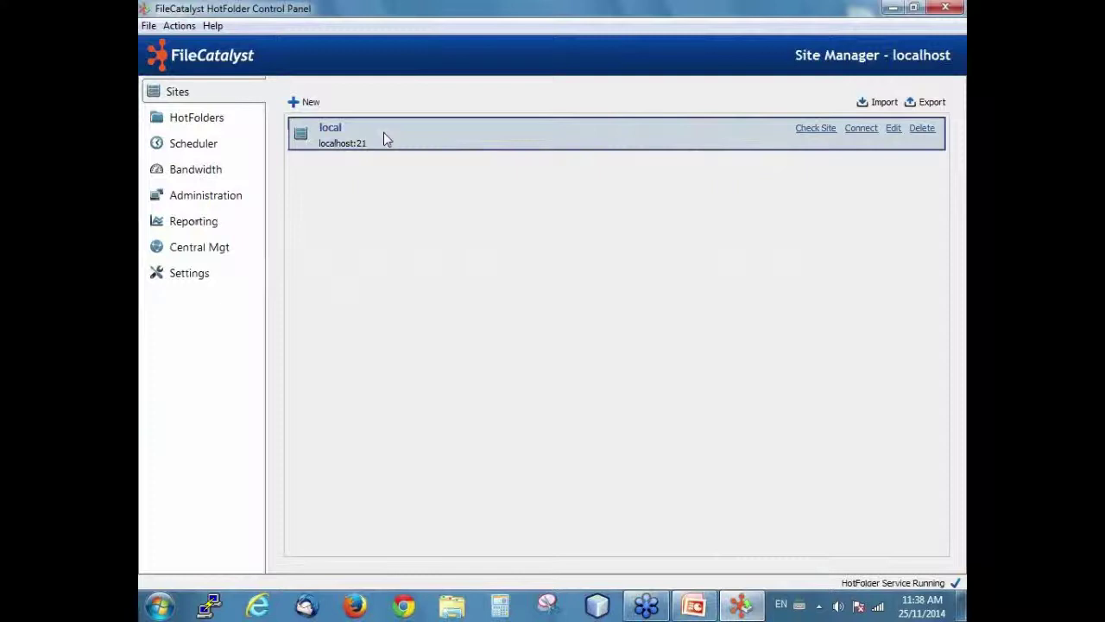
{"action": "left_click", "coordinate": [192, 121]}
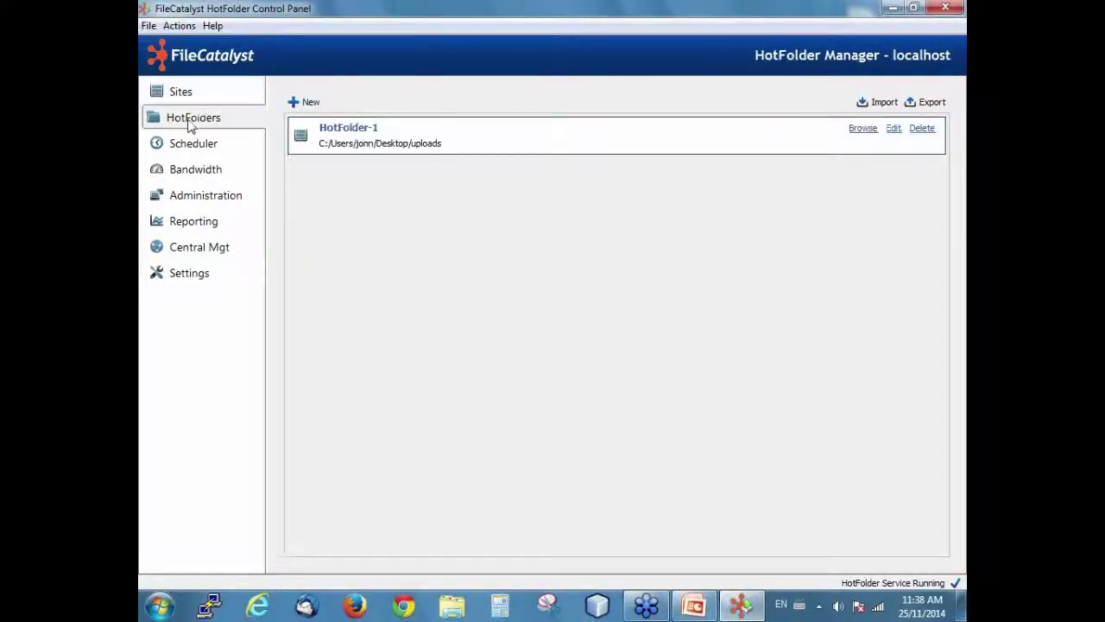
{"action": "left_click", "coordinate": [204, 149]}
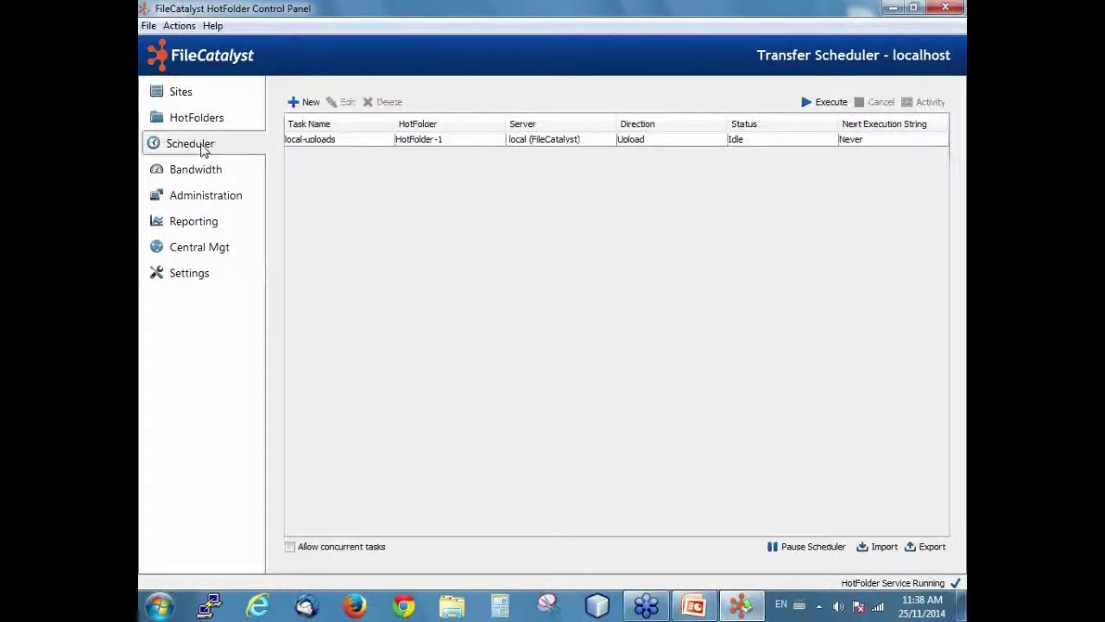
{"action": "left_click", "coordinate": [202, 93]}
{"action": "left_click", "coordinate": [202, 116]}
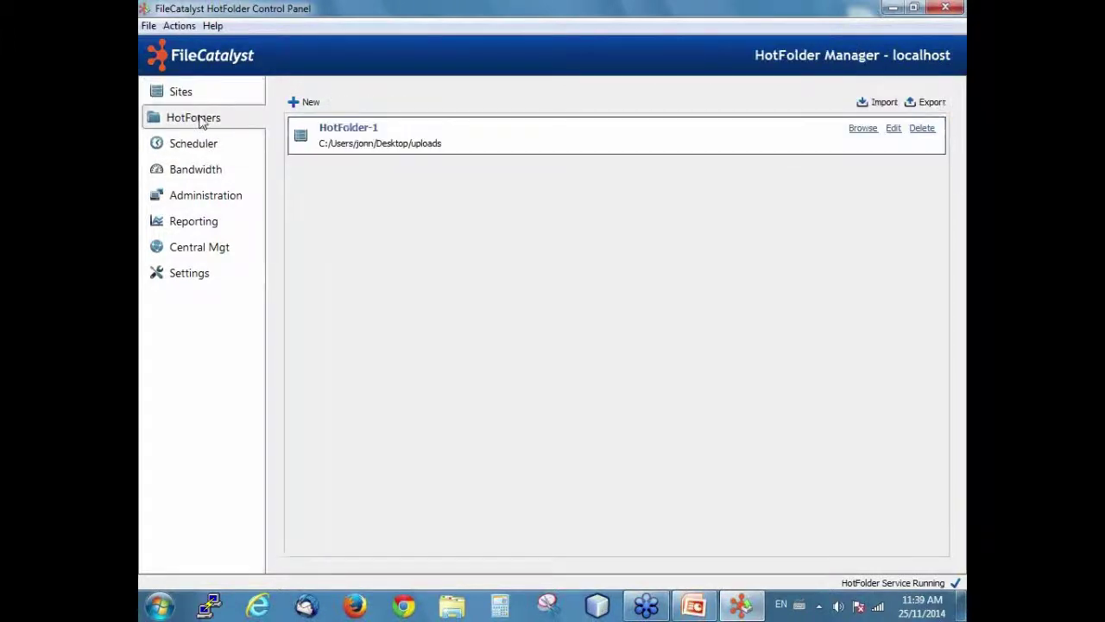
{"action": "left_click", "coordinate": [197, 146]}
{"action": "left_click", "coordinate": [190, 121]}
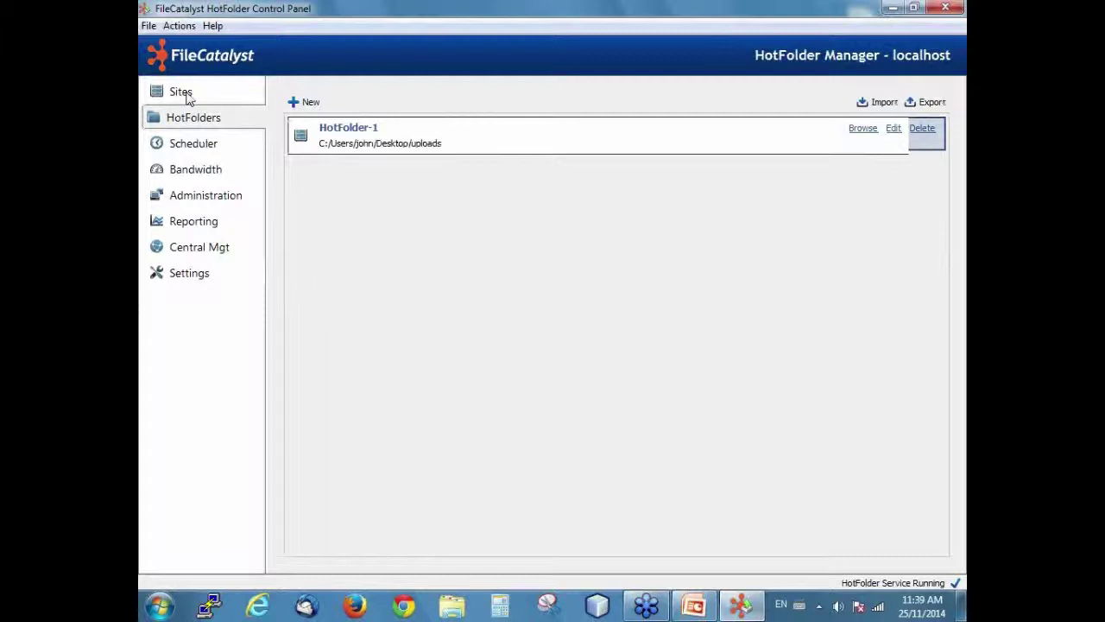
Inspect the connection settings of the local site and leave them without changes
{"action": "left_click", "coordinate": [190, 97]}
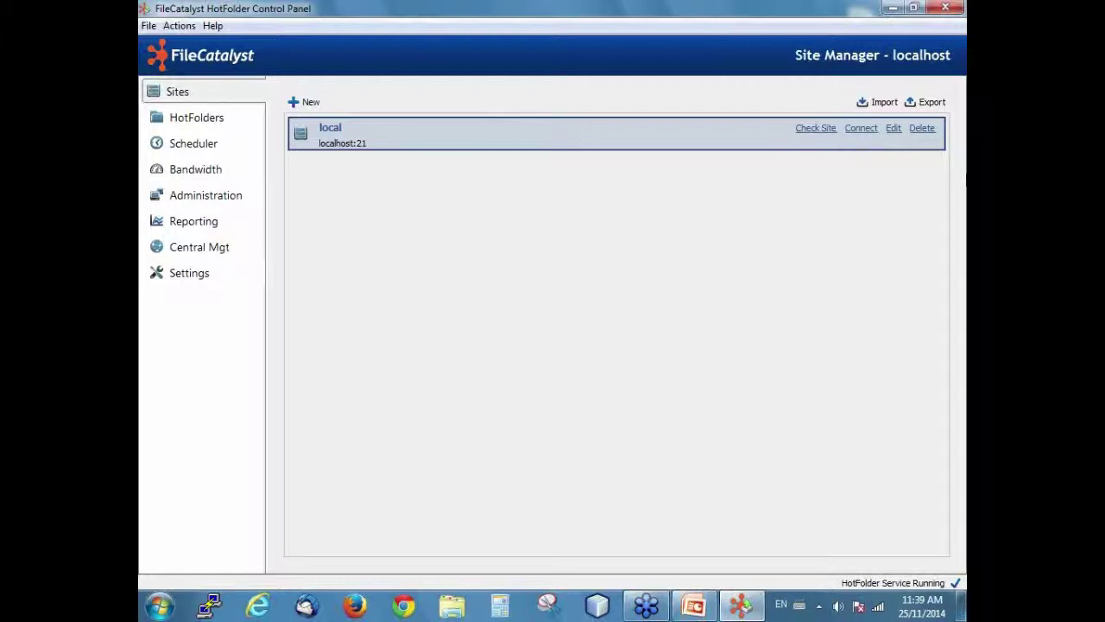
{"action": "left_click", "coordinate": [893, 132]}
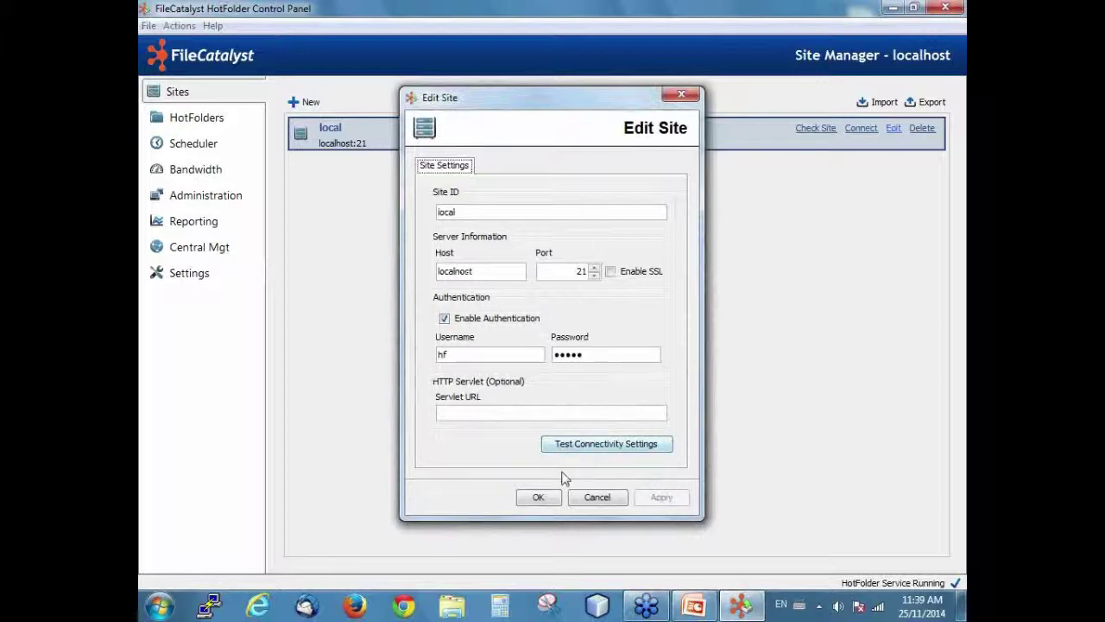
{"action": "left_click", "coordinate": [597, 496]}
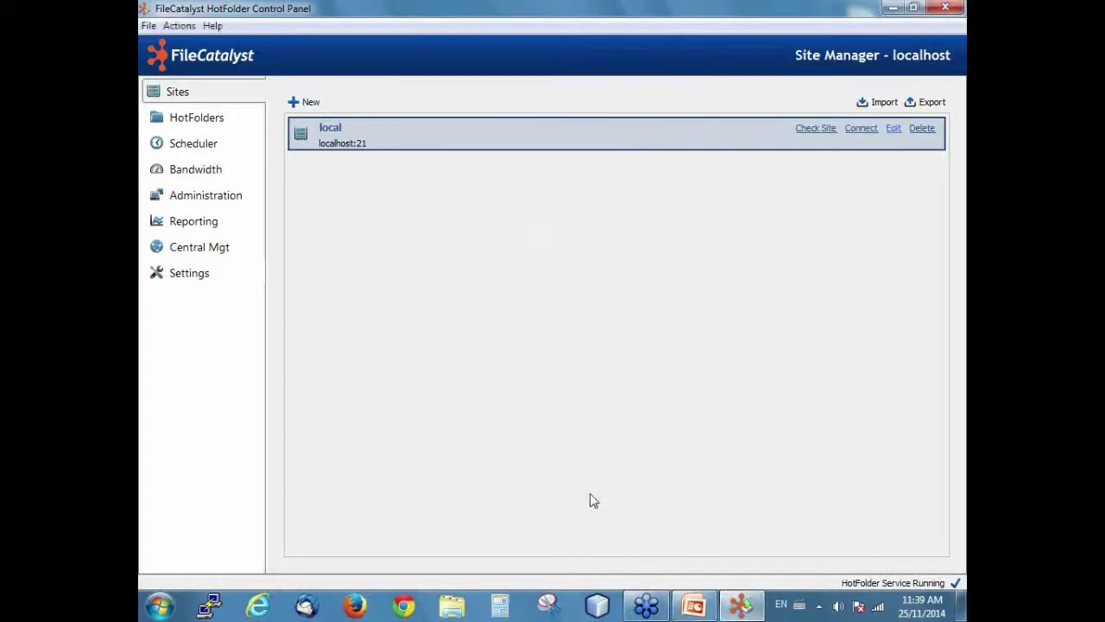
Connect to the local site, maximize the transfer window and browse the files in the local user folder
{"action": "left_click", "coordinate": [861, 129]}
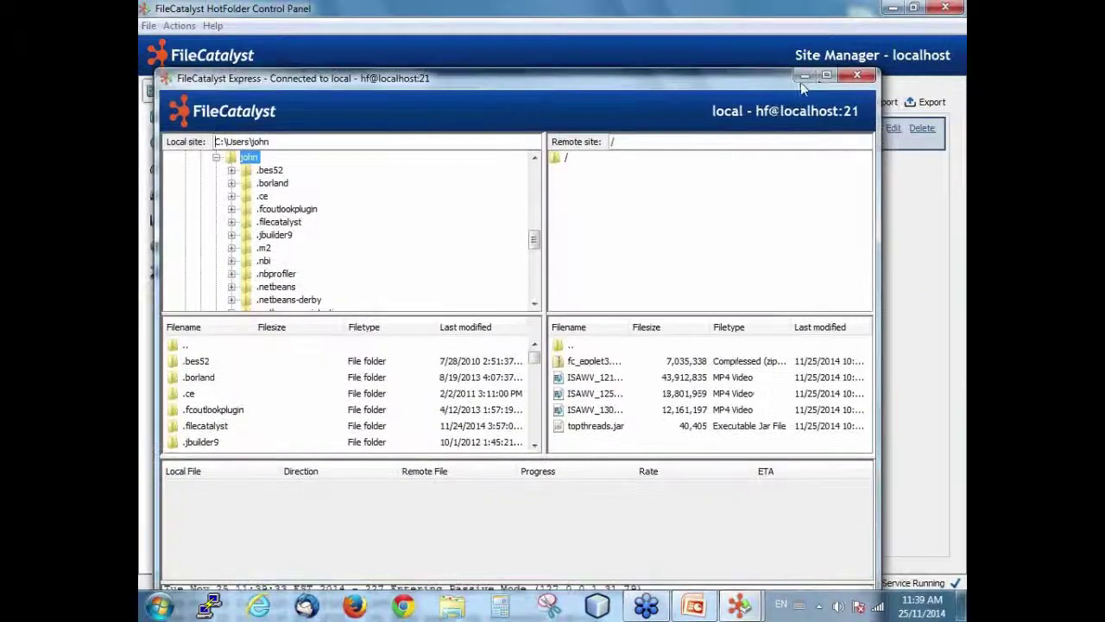
{"action": "left_click", "coordinate": [838, 78]}
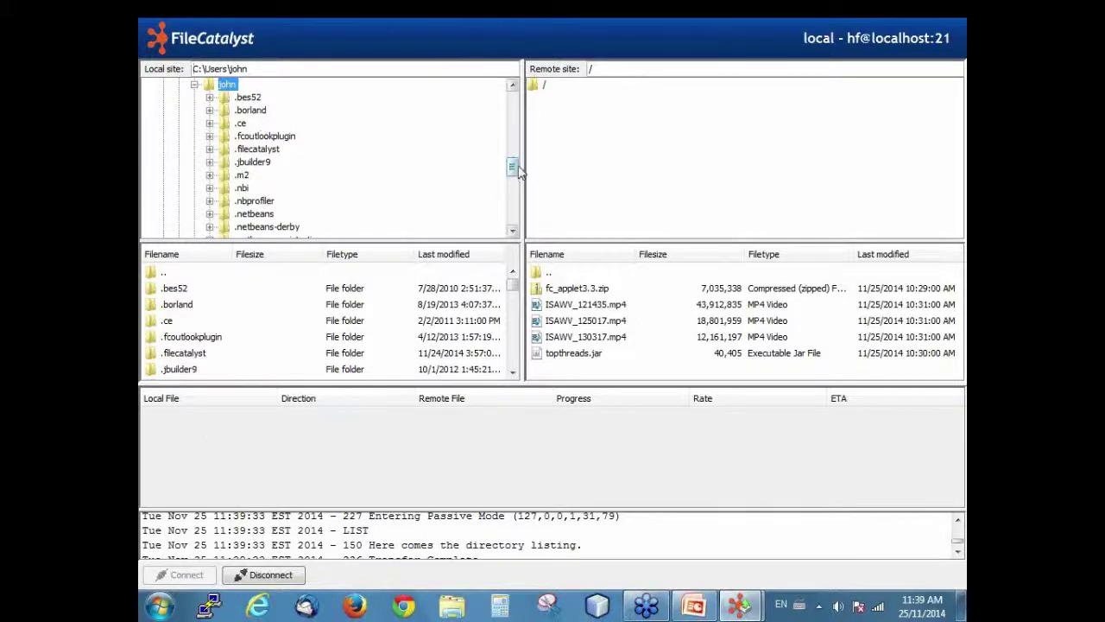
{"action": "left_click", "coordinate": [175, 308]}
{"action": "left_click", "coordinate": [180, 352]}
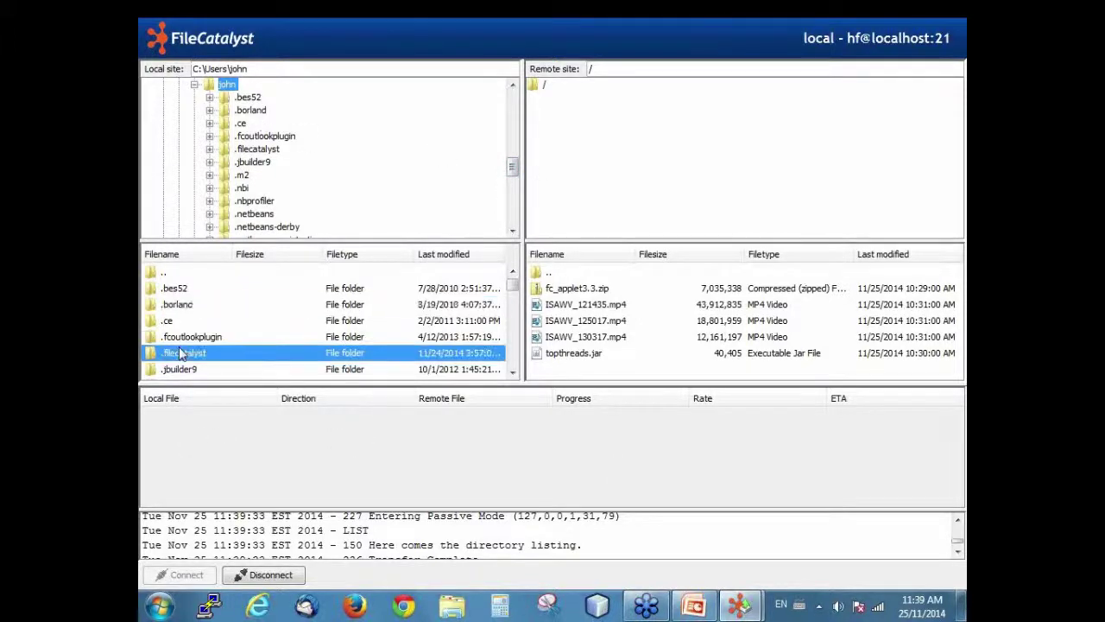
{"action": "scroll", "coordinate": [182, 354], "scroll_direction": "down", "scroll_amount": 10}
{"action": "scroll", "coordinate": [179, 354], "scroll_direction": "down", "scroll_amount": 5}
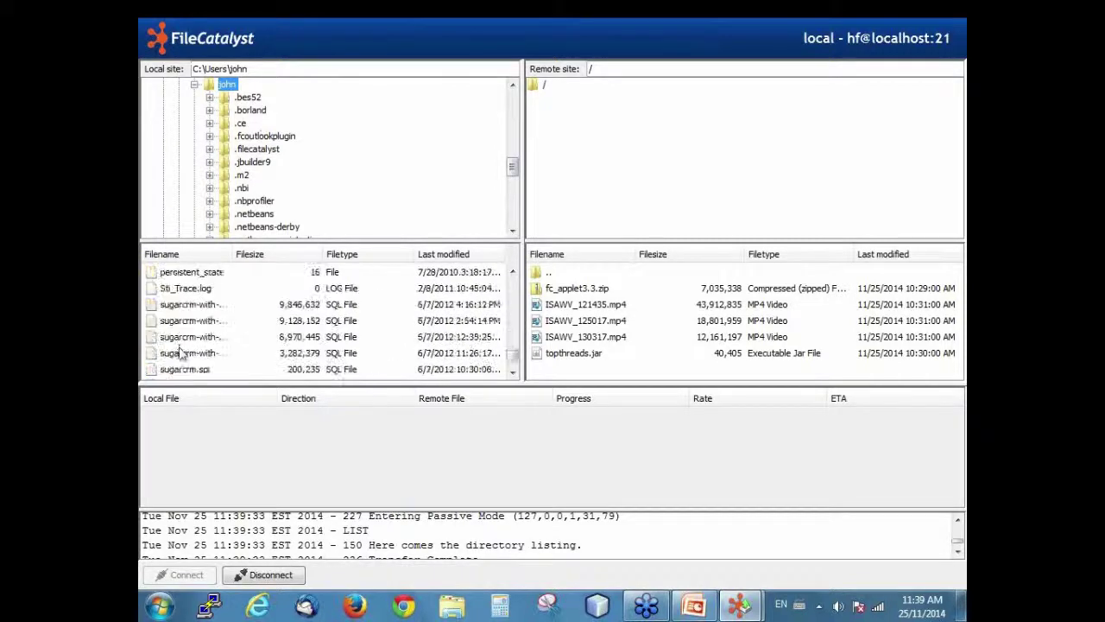
{"action": "scroll", "coordinate": [186, 298], "scroll_direction": "down", "scroll_amount": 2}
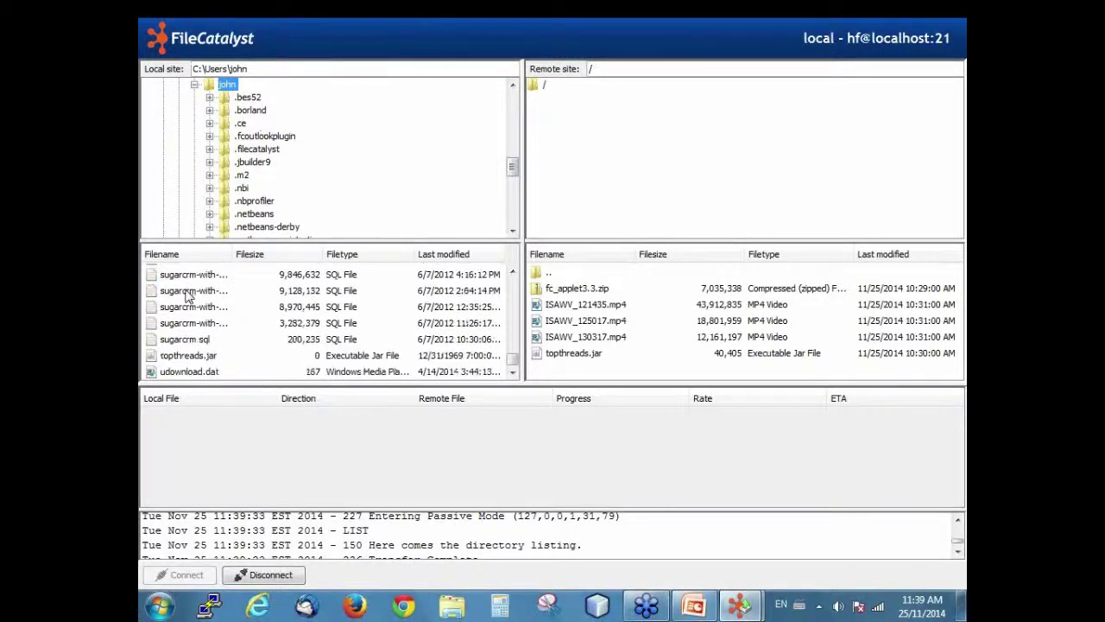
Select topthreads.jar in the local file list and examine its available file actions
{"action": "left_click", "coordinate": [198, 355]}
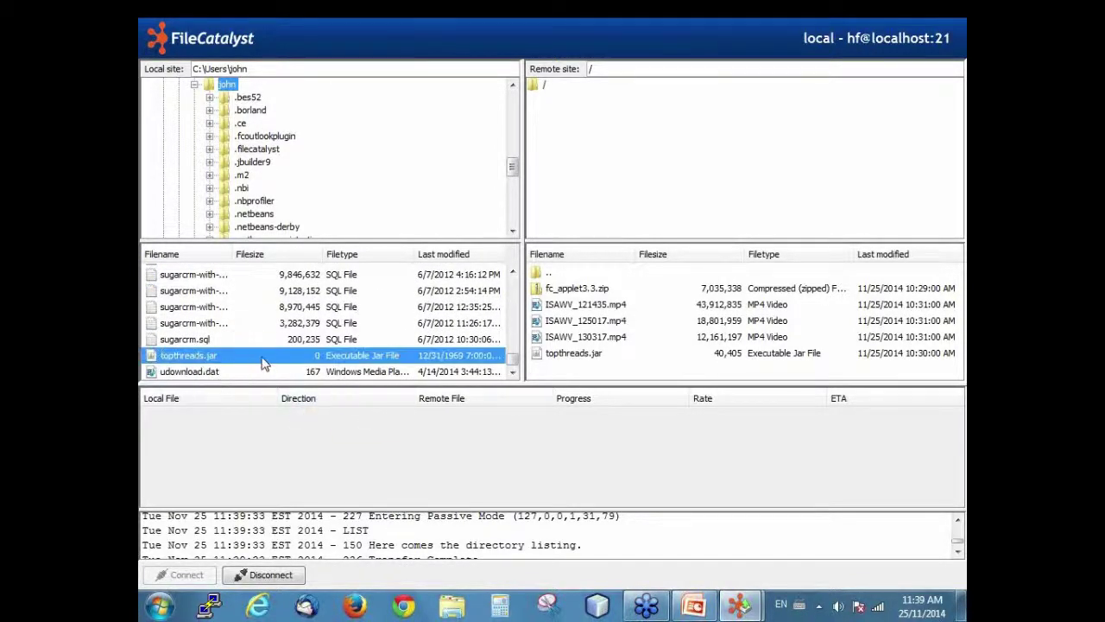
{"action": "right_click", "coordinate": [261, 355]}
{"action": "left_click", "coordinate": [289, 367]}
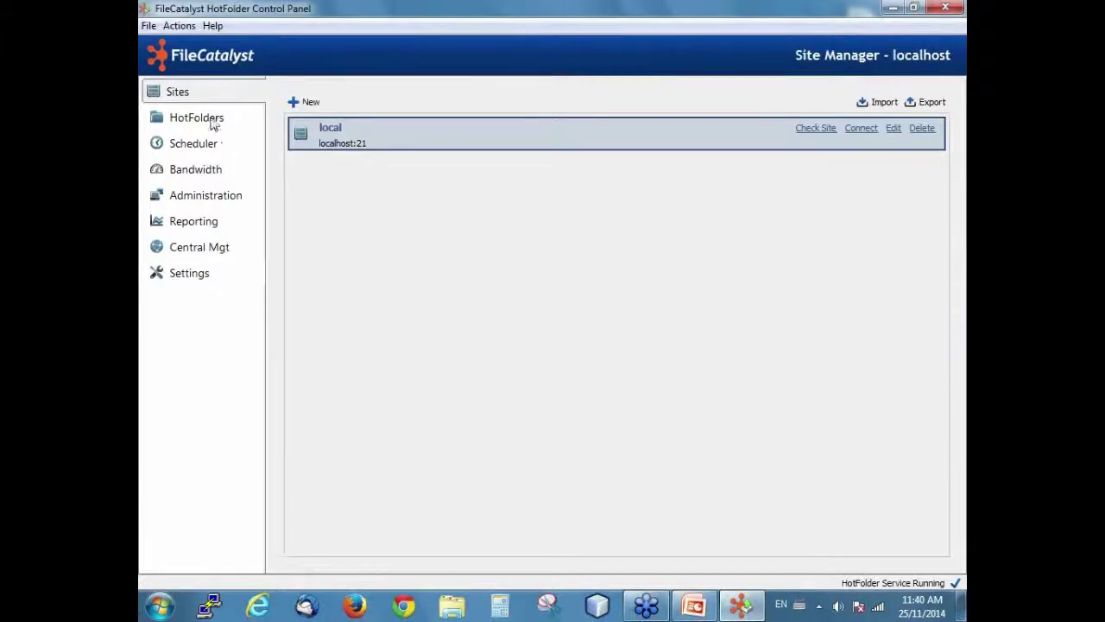
Open the local-uploads task in the transfer scheduler for editing
{"action": "left_click", "coordinate": [211, 117]}
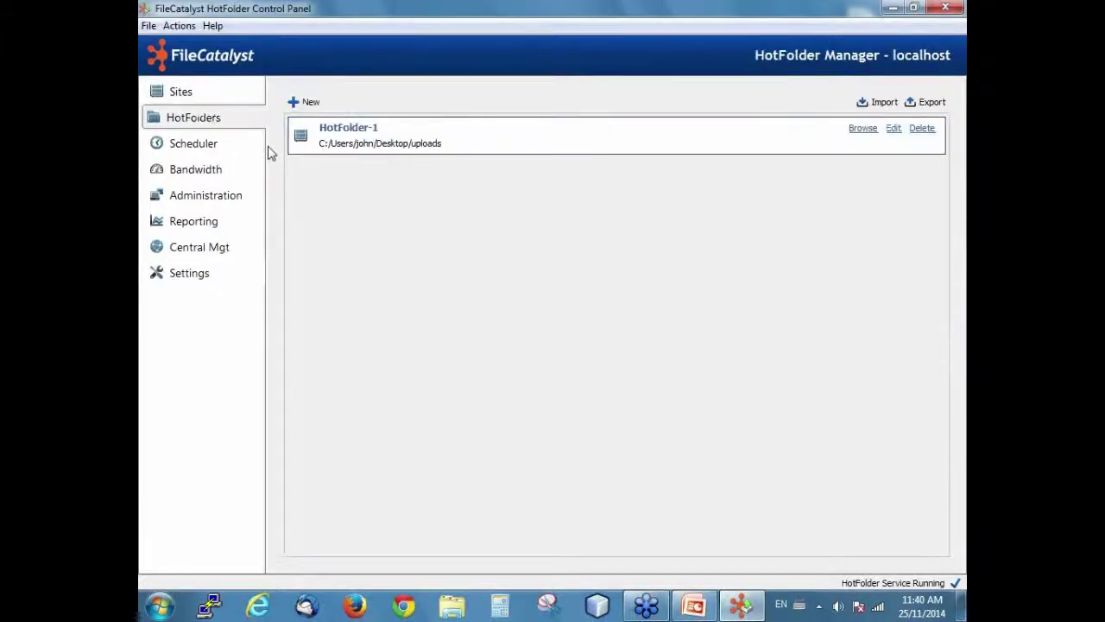
{"action": "left_click", "coordinate": [179, 143]}
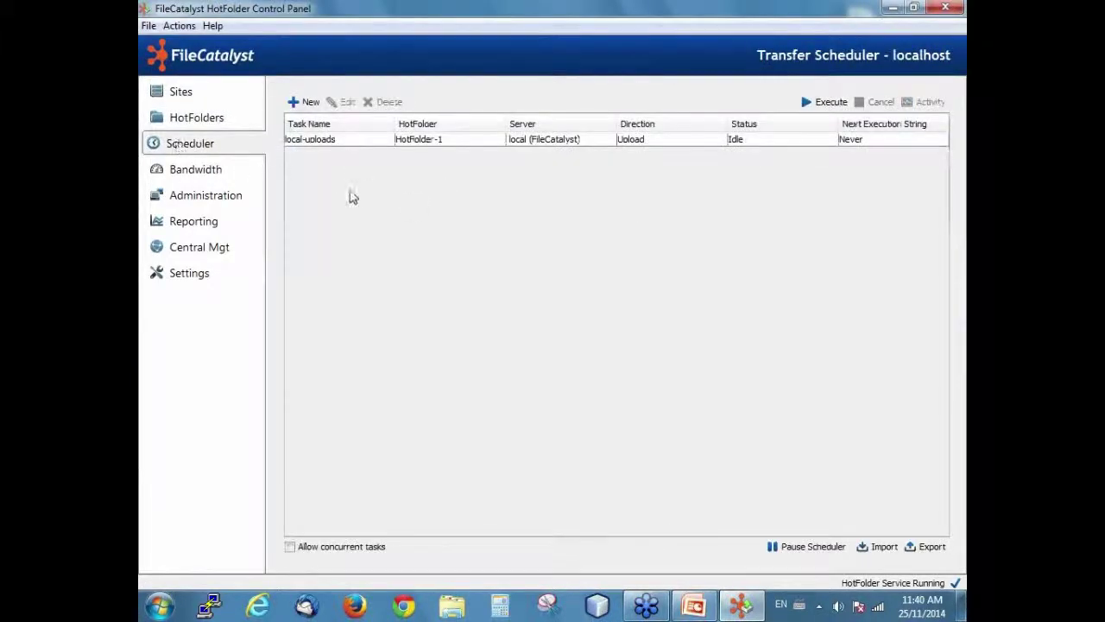
{"action": "left_click", "coordinate": [420, 143]}
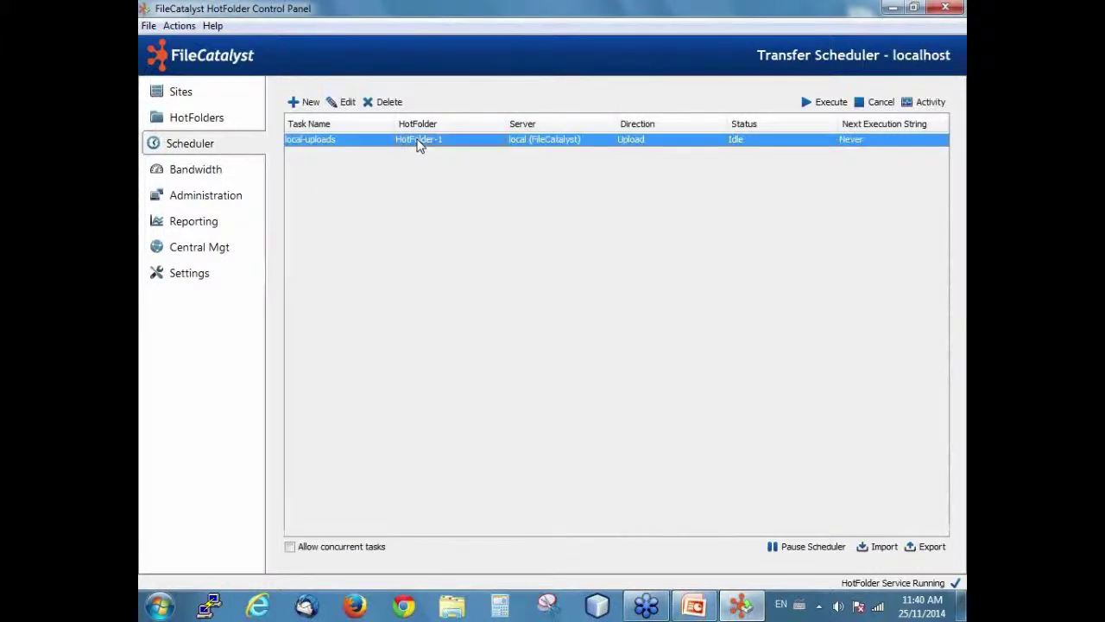
{"action": "left_click", "coordinate": [347, 102]}
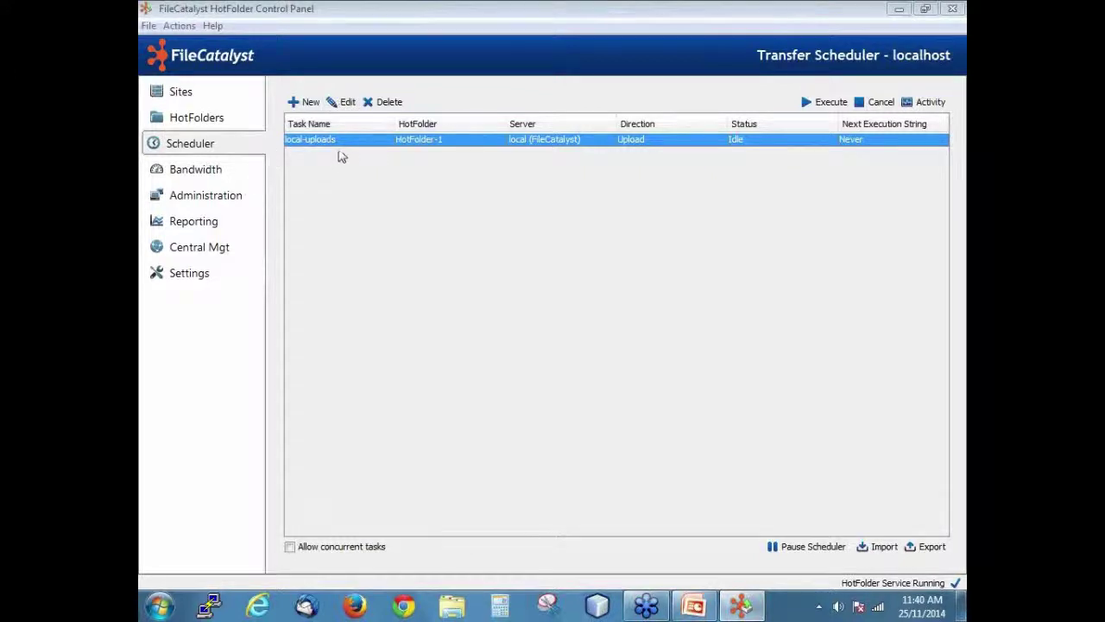
{"action": "left_click", "coordinate": [345, 105]}
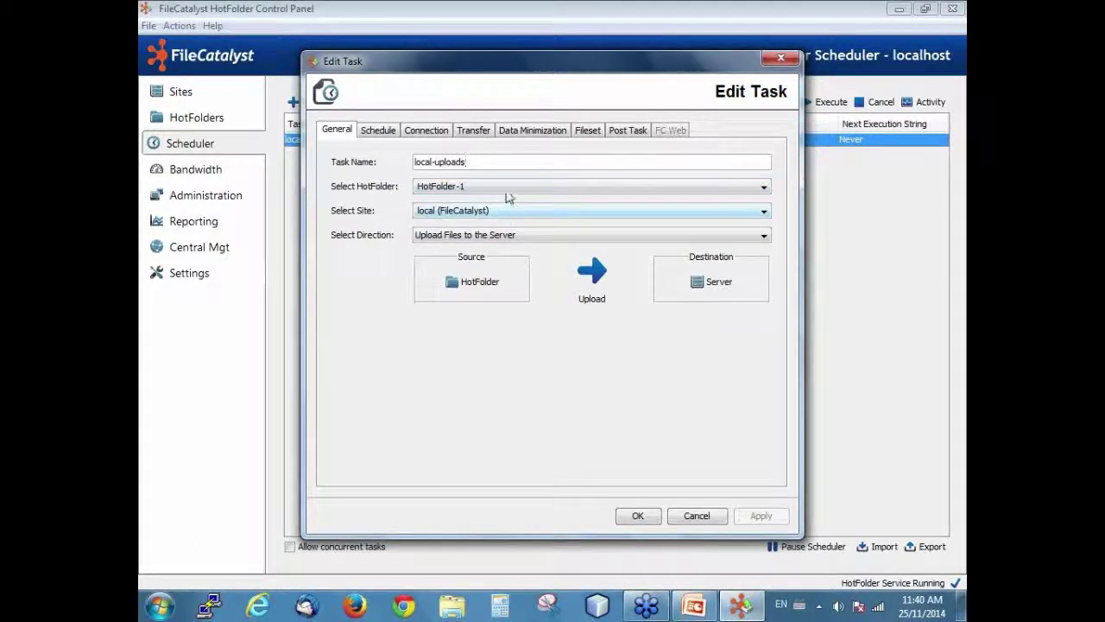
Try switching the task's direction between uploading files to the server and downloading files from it
{"action": "left_click", "coordinate": [591, 275]}
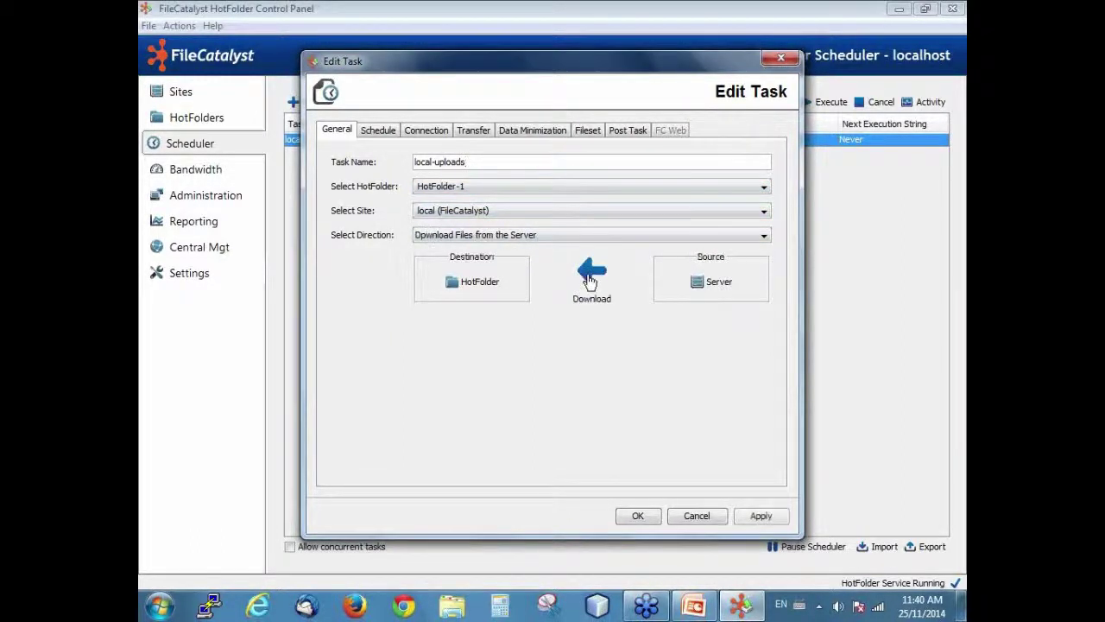
{"action": "left_click", "coordinate": [590, 276]}
{"action": "left_click", "coordinate": [591, 276]}
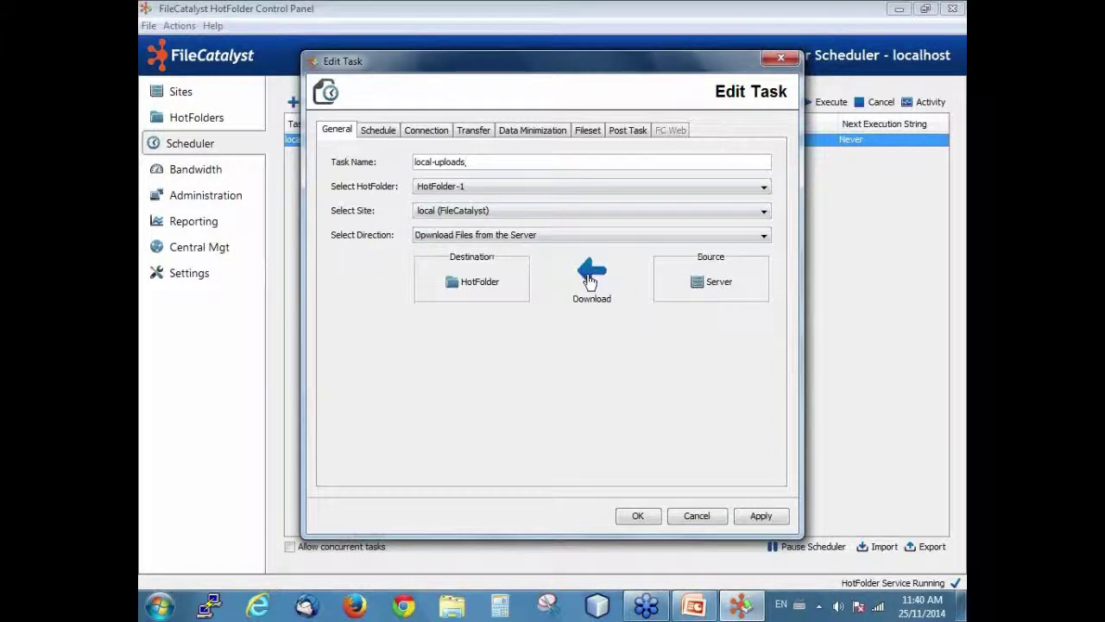
{"action": "left_click", "coordinate": [590, 276]}
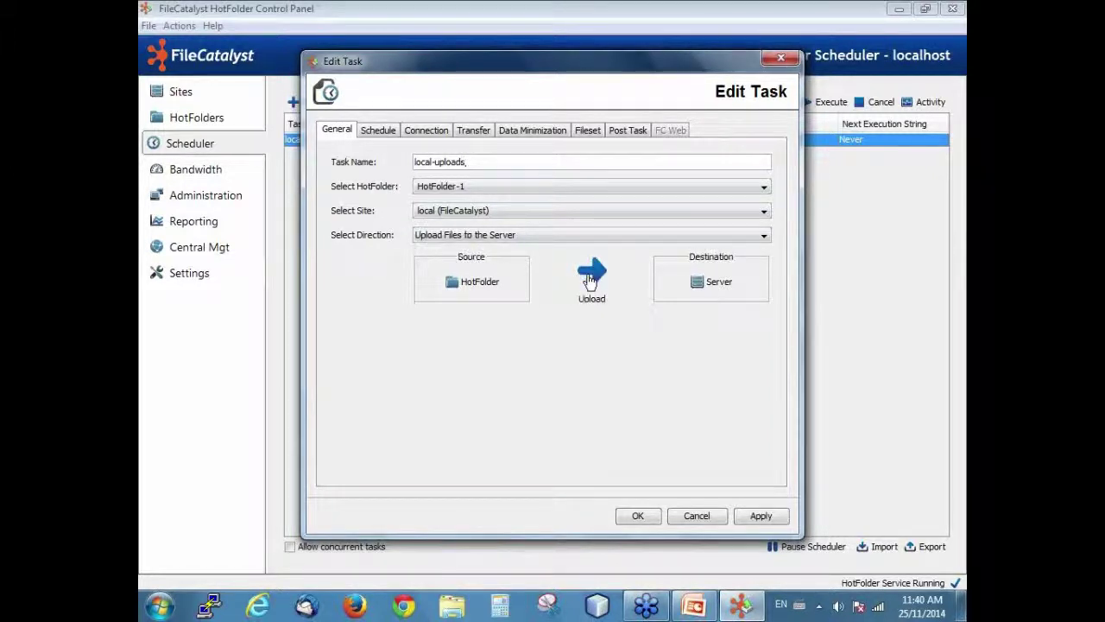
{"action": "left_click", "coordinate": [591, 276]}
{"action": "left_click", "coordinate": [590, 276]}
Try the Every Minute and Once schedules for the task and return it to User Triggered
{"action": "left_click", "coordinate": [376, 132]}
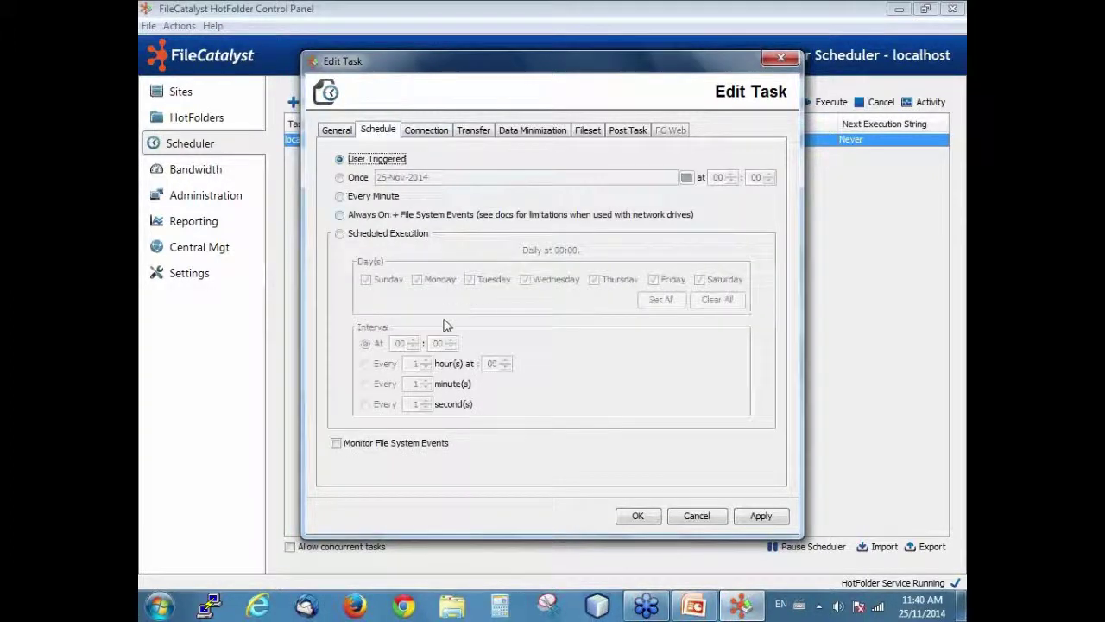
{"action": "left_click", "coordinate": [340, 197]}
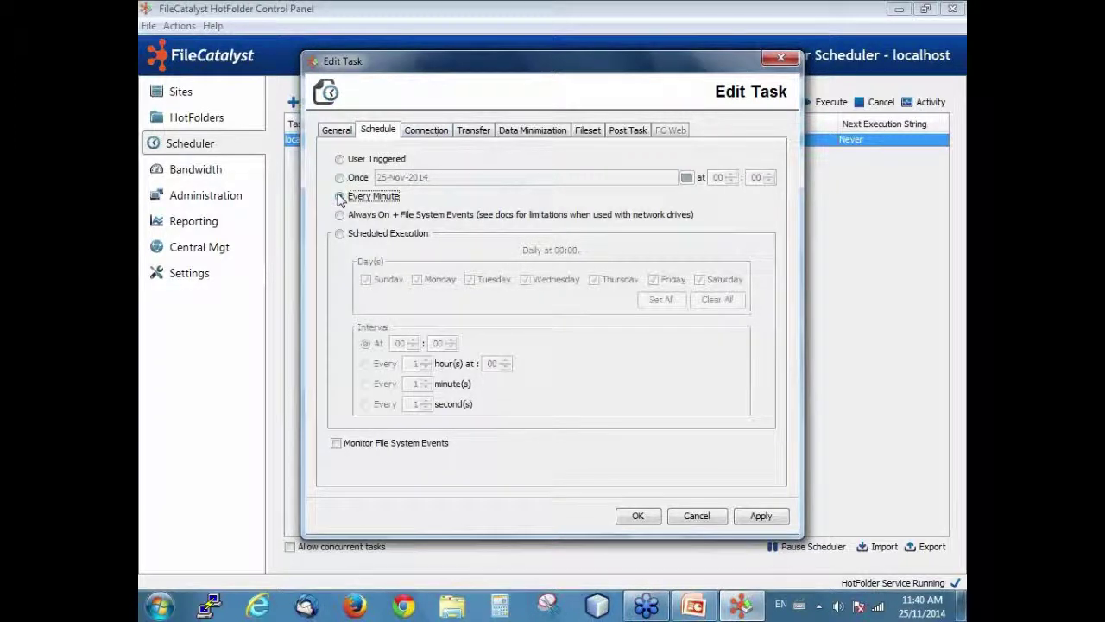
{"action": "left_click", "coordinate": [339, 177]}
{"action": "left_click", "coordinate": [340, 160]}
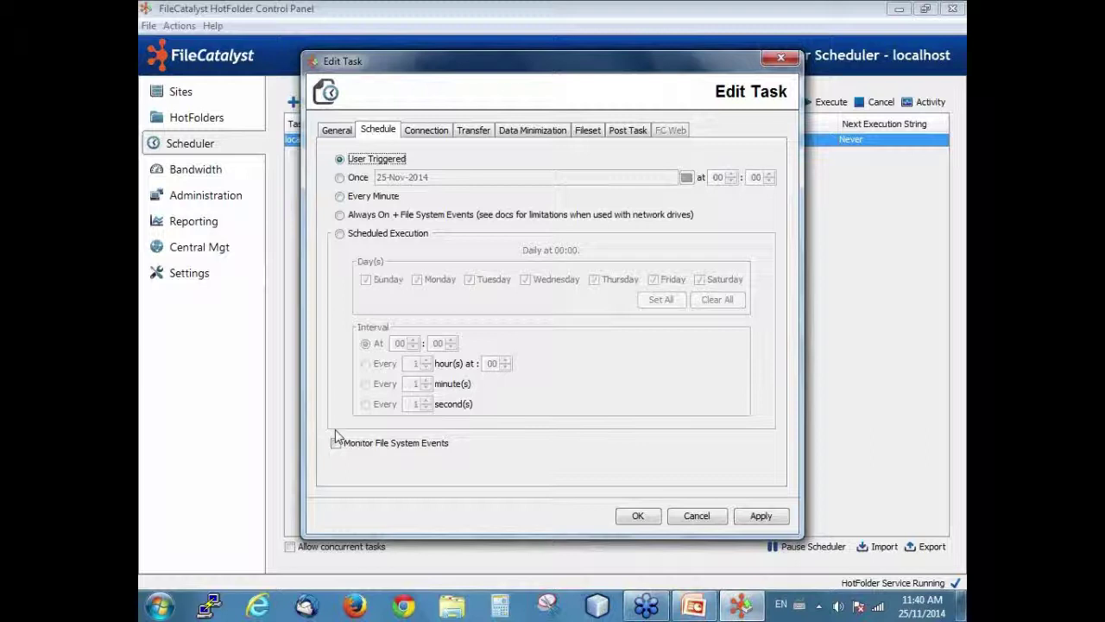
Set the task's connection protocol to Auto and review the congestion strategy, aggressiveness, Progressive and Auto-Resumes options
{"action": "left_click", "coordinate": [428, 131]}
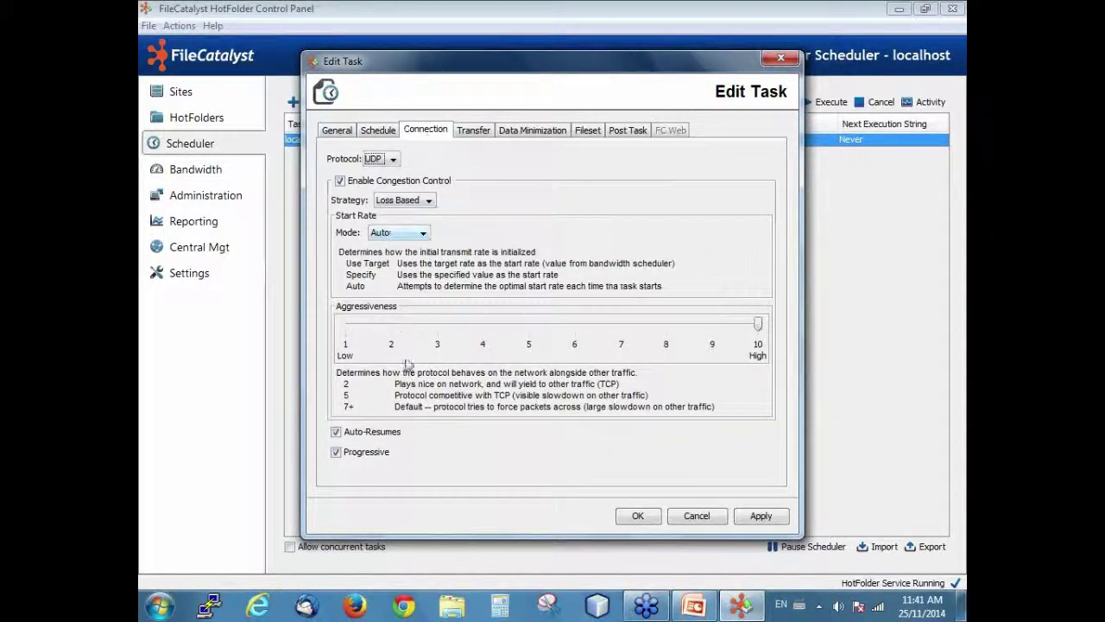
{"action": "left_click_drag", "start_coordinate": [760, 325], "coordinate": [762, 358]}
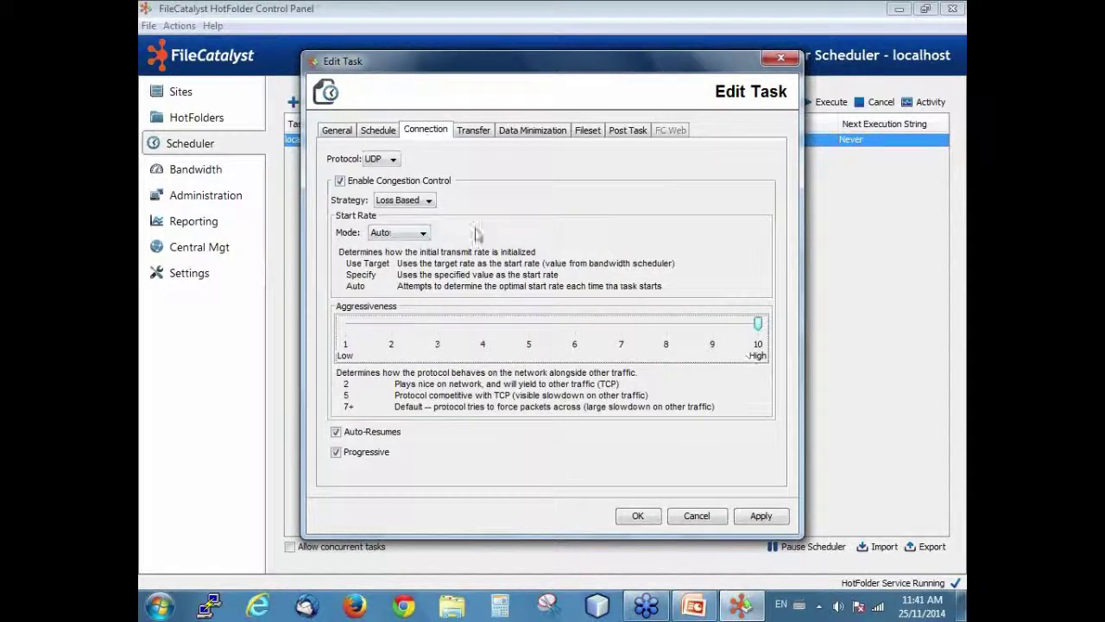
{"action": "left_click", "coordinate": [402, 200]}
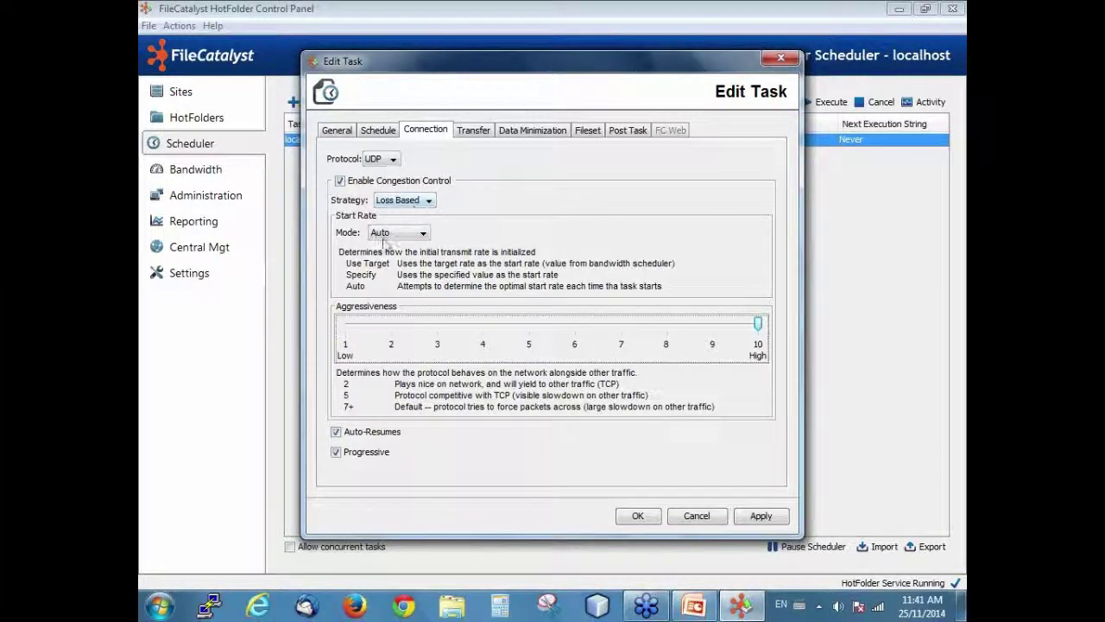
{"action": "left_click", "coordinate": [392, 161]}
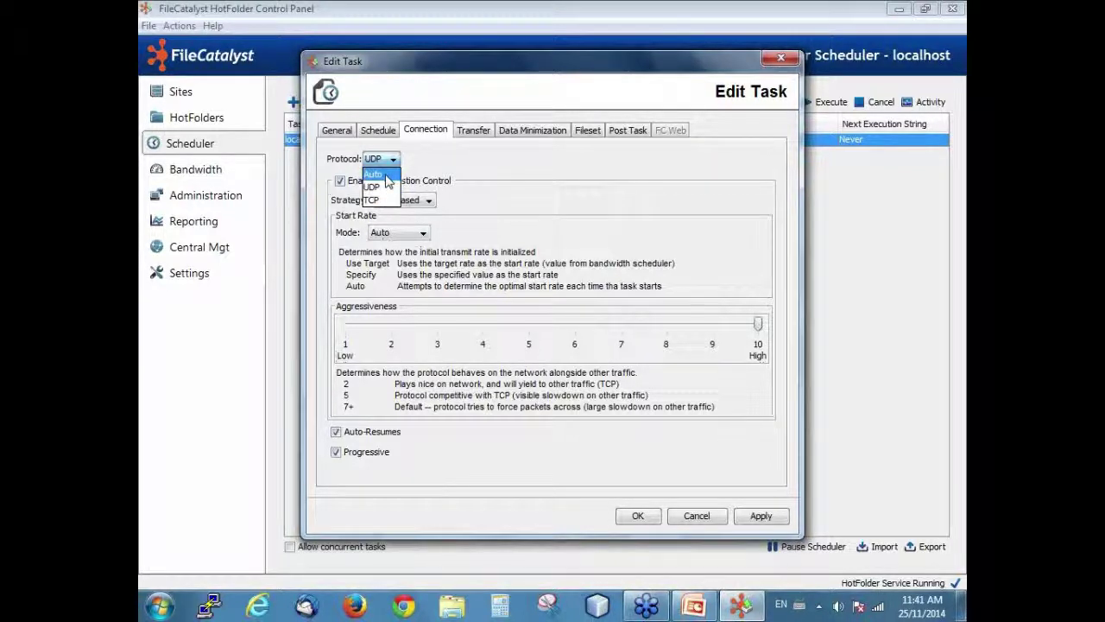
{"action": "left_click", "coordinate": [386, 175]}
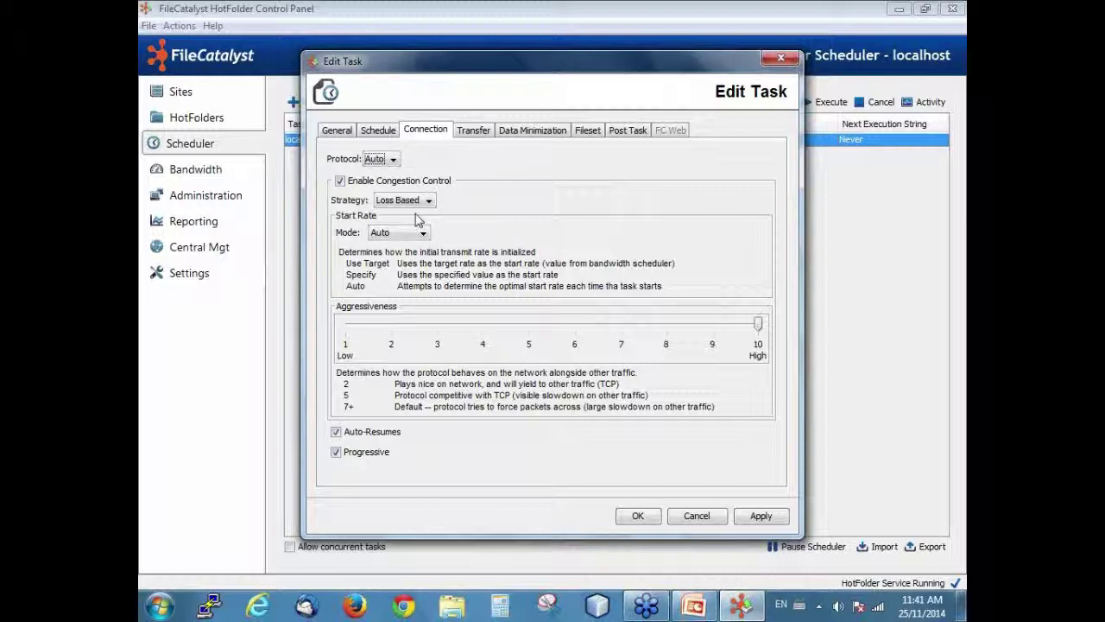
{"action": "left_click", "coordinate": [337, 453]}
{"action": "left_click", "coordinate": [336, 432]}
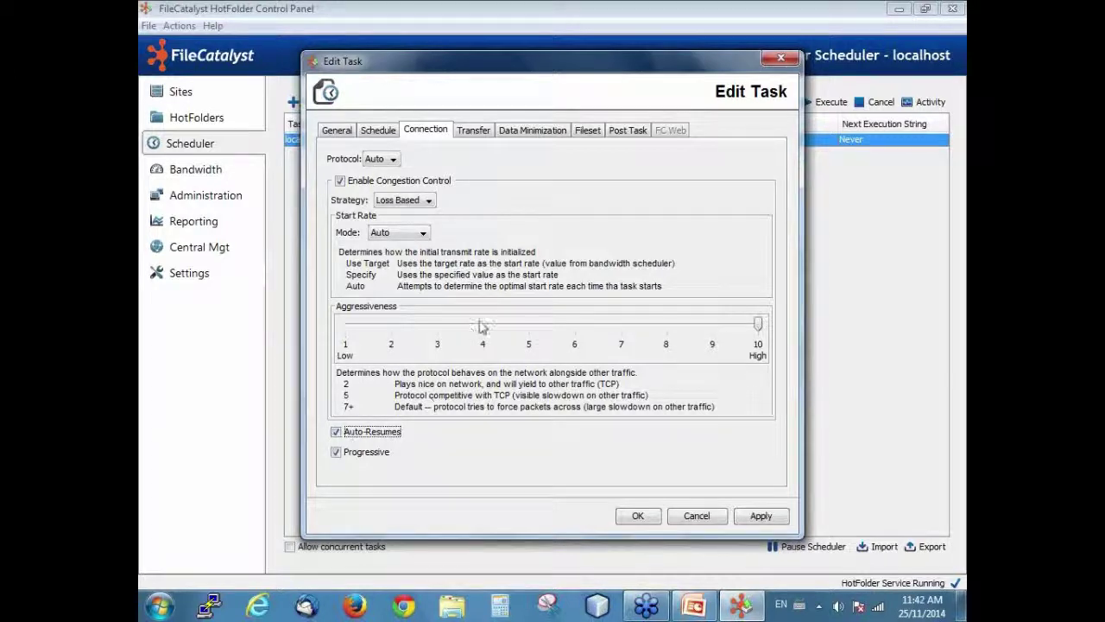
Review the task priority in the transfer options and enable MultiClient for the task
{"action": "left_click", "coordinate": [474, 134]}
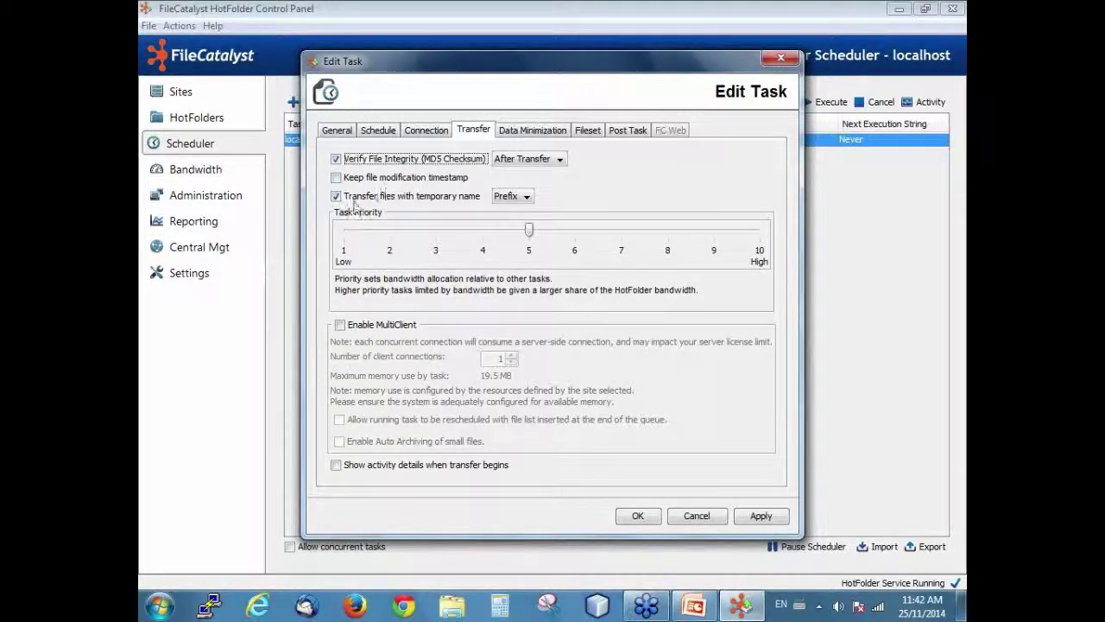
{"action": "mouse_move", "coordinate": [531, 238]}
{"action": "left_mouse_down"}
{"action": "mouse_move", "coordinate": [422, 232]}
{"action": "mouse_move", "coordinate": [563, 231]}
{"action": "mouse_move", "coordinate": [506, 229]}
{"action": "mouse_move", "coordinate": [555, 233]}
{"action": "mouse_move", "coordinate": [535, 236]}
{"action": "left_mouse_up"}
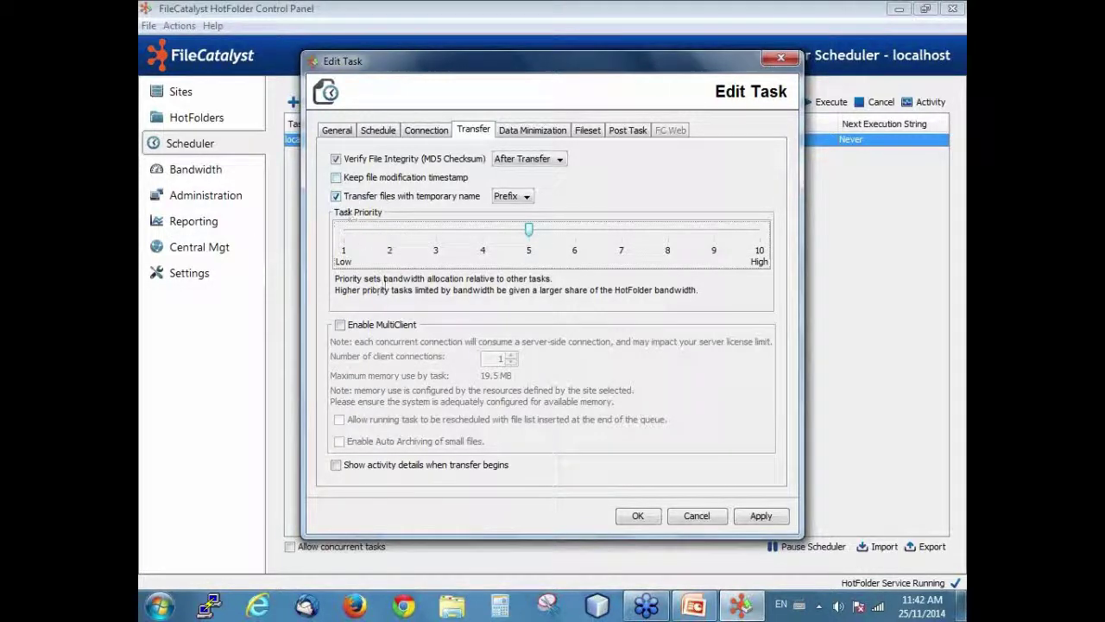
{"action": "left_click", "coordinate": [339, 325]}
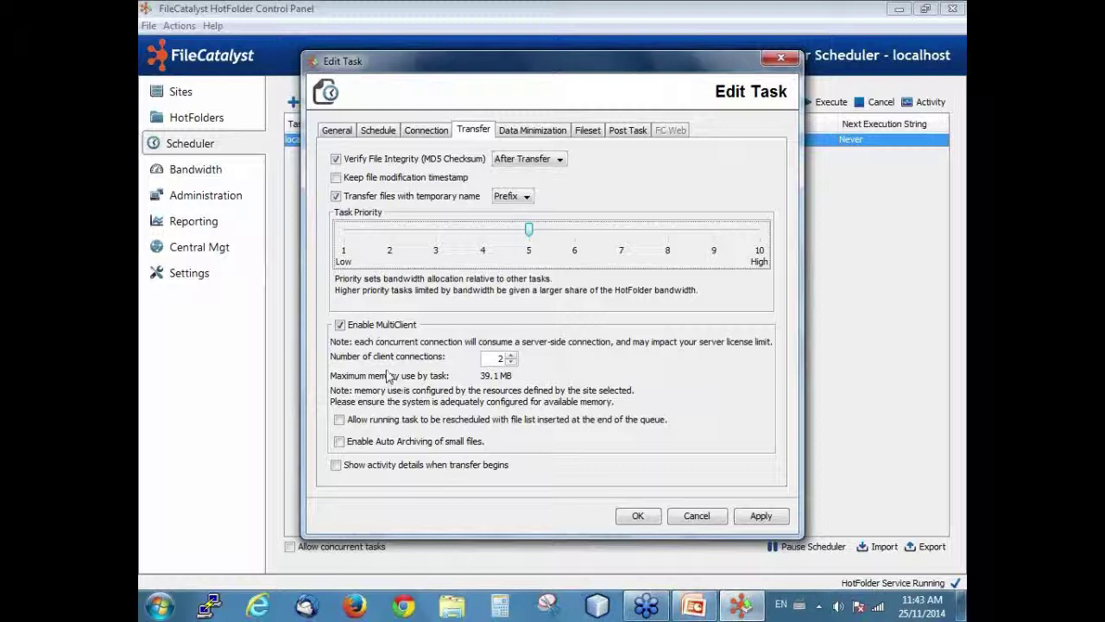
Try incremental transfers with the Transfer File Deltas option and switch incremental mode off again
{"action": "left_click", "coordinate": [518, 130]}
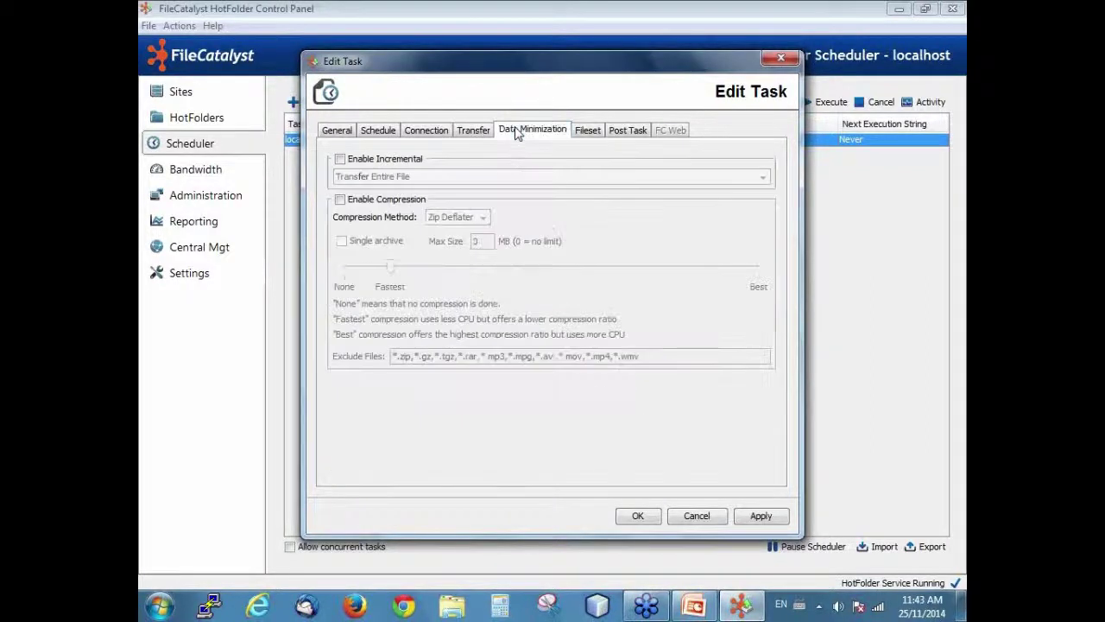
{"action": "left_click", "coordinate": [341, 160]}
{"action": "left_click", "coordinate": [520, 177]}
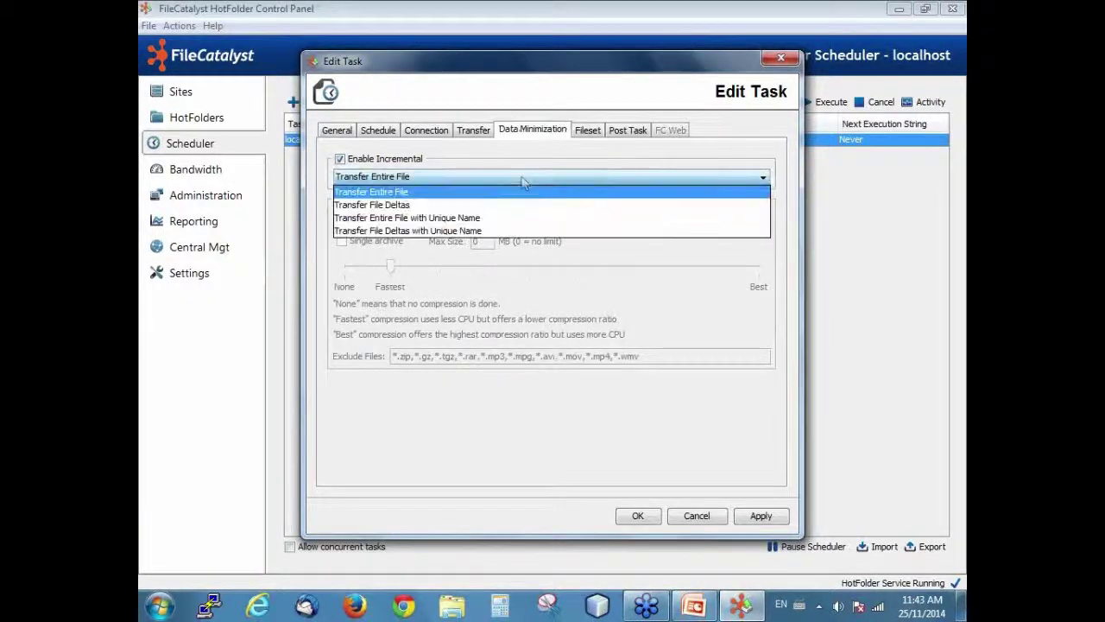
{"action": "left_click", "coordinate": [488, 201]}
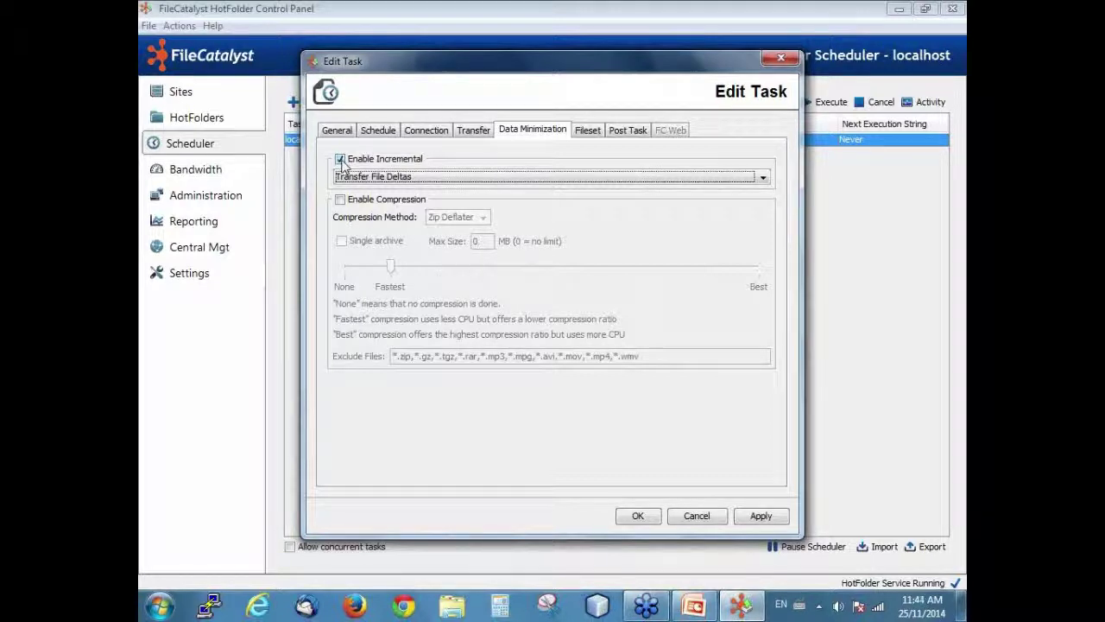
{"action": "left_click", "coordinate": [340, 160]}
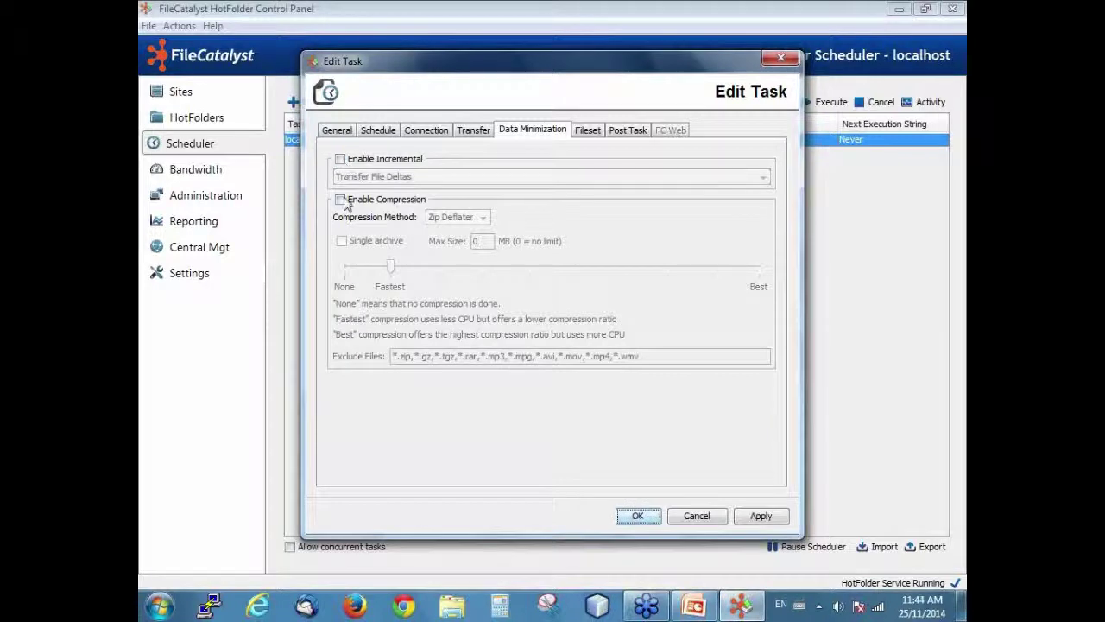
Enable compression for the task with the Zip Deflater method
{"action": "left_click", "coordinate": [341, 200]}
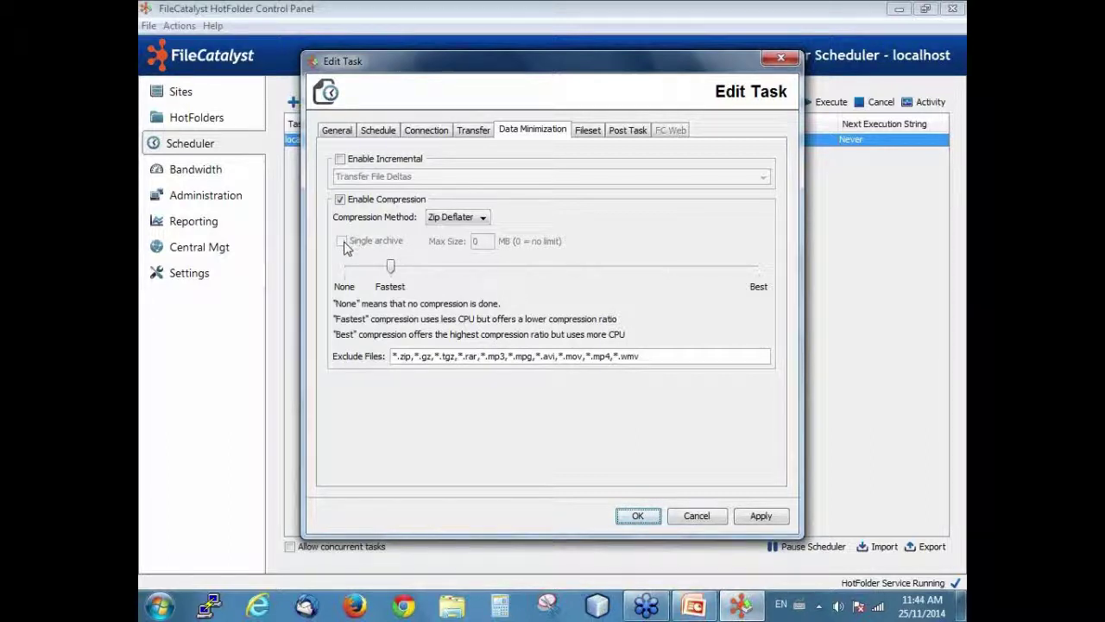
{"action": "left_click", "coordinate": [471, 220]}
{"action": "left_click", "coordinate": [472, 230]}
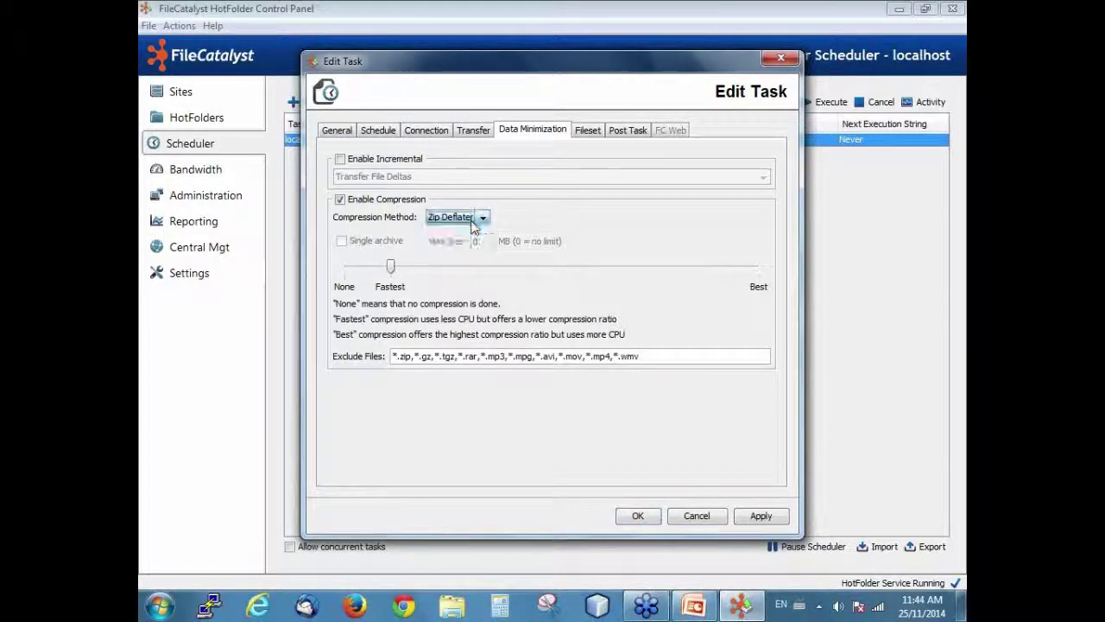
Review the fileset options and the after-transfer choices, keeping Do nothing to source file(s)
{"action": "left_click", "coordinate": [588, 131]}
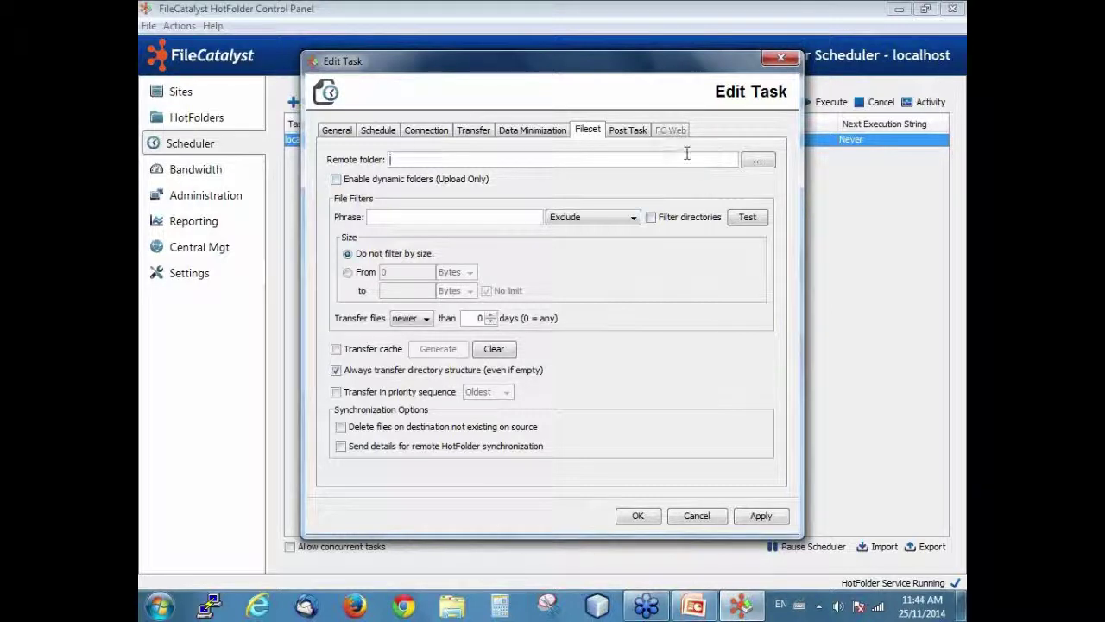
{"action": "left_click", "coordinate": [628, 131]}
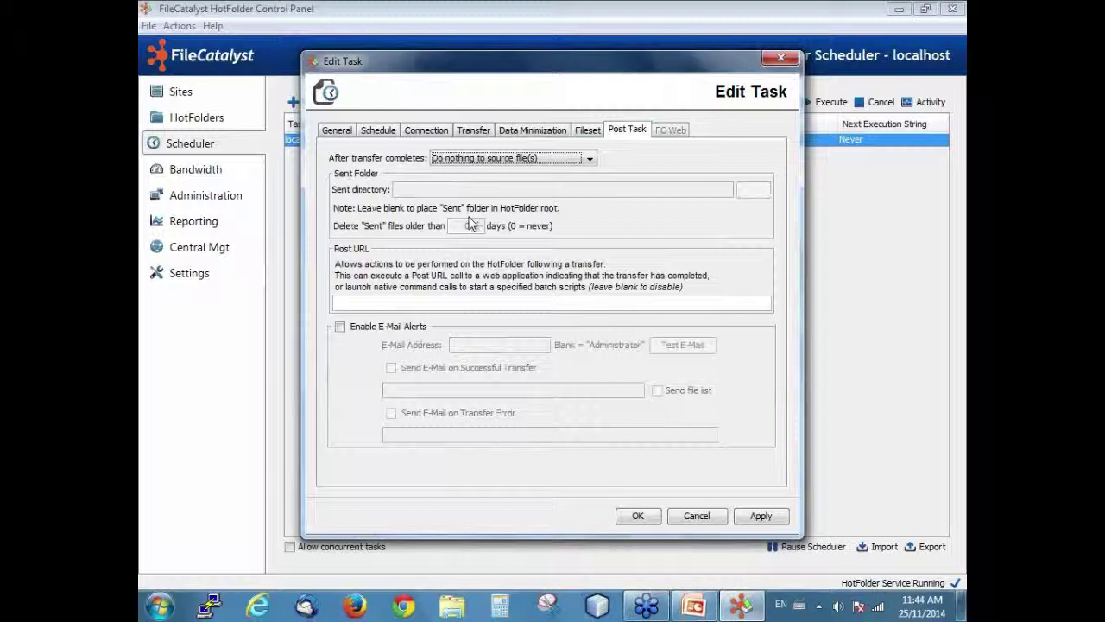
{"action": "left_click", "coordinate": [589, 158]}
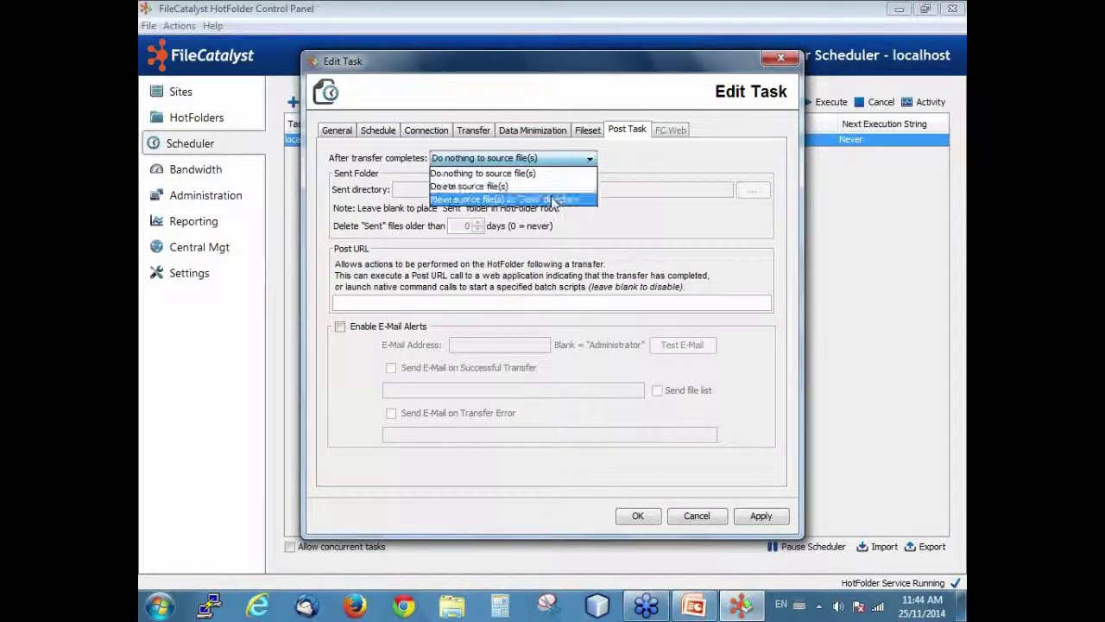
{"action": "left_click", "coordinate": [587, 173]}
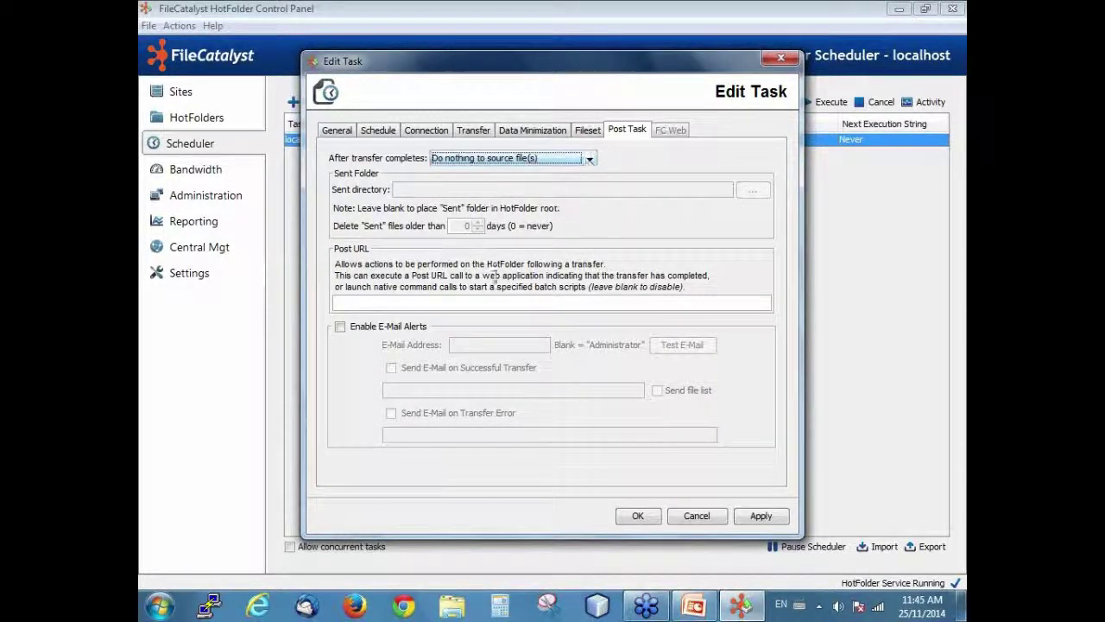
Try enabling e-mail alerts for the task and discard all edits made to the task
{"action": "left_click", "coordinate": [397, 304]}
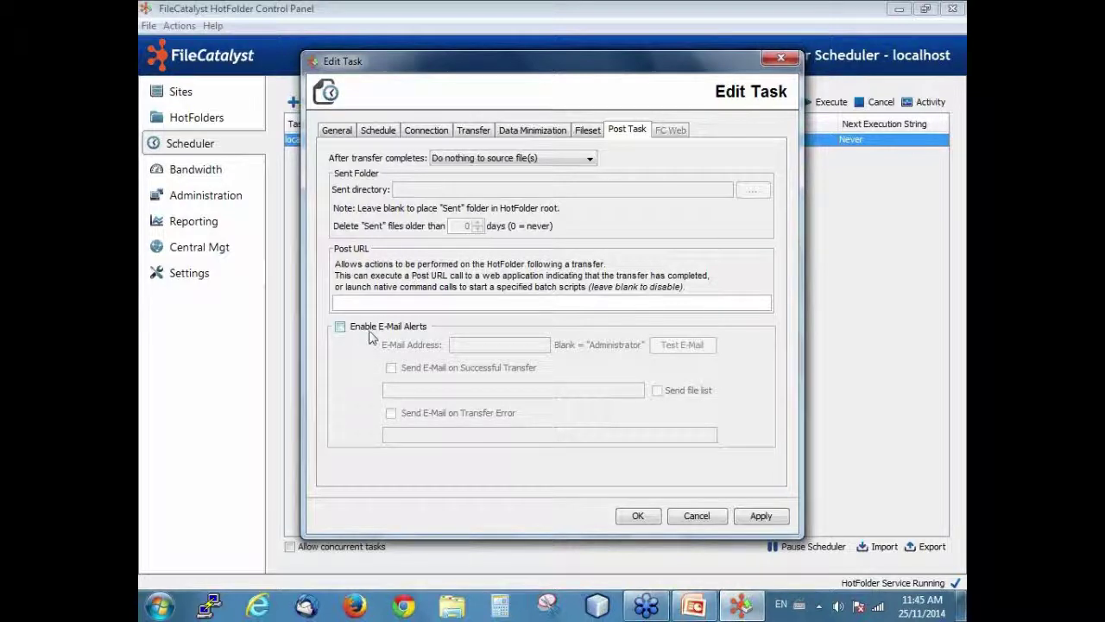
{"action": "left_click", "coordinate": [340, 327]}
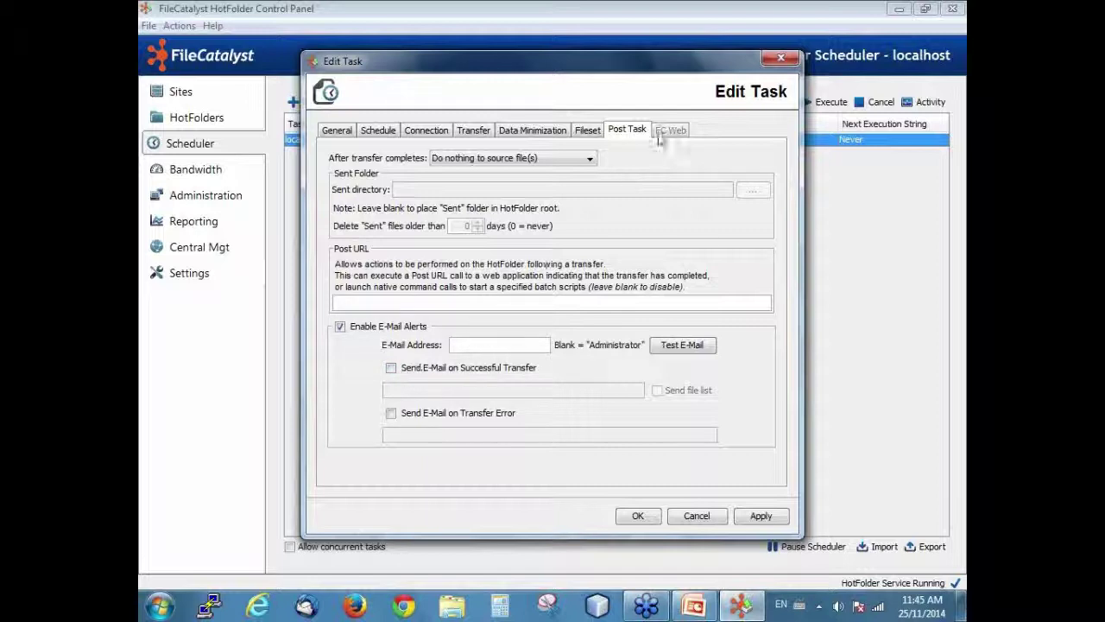
{"action": "left_click", "coordinate": [697, 517]}
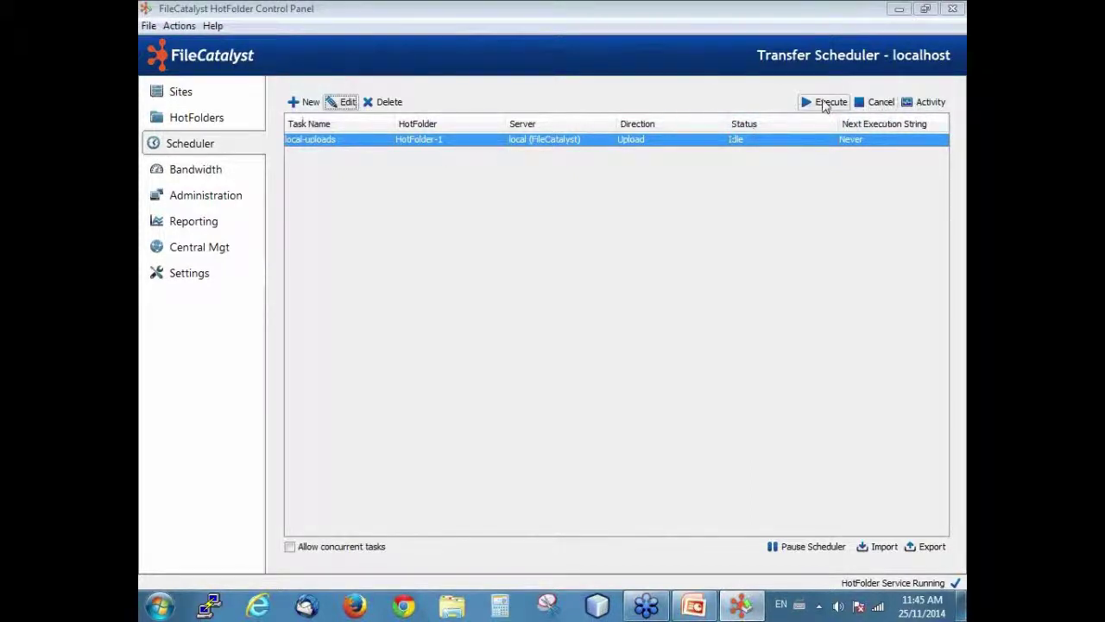
Execute the local-uploads task and open its transfer activity window
{"action": "left_click", "coordinate": [825, 105]}
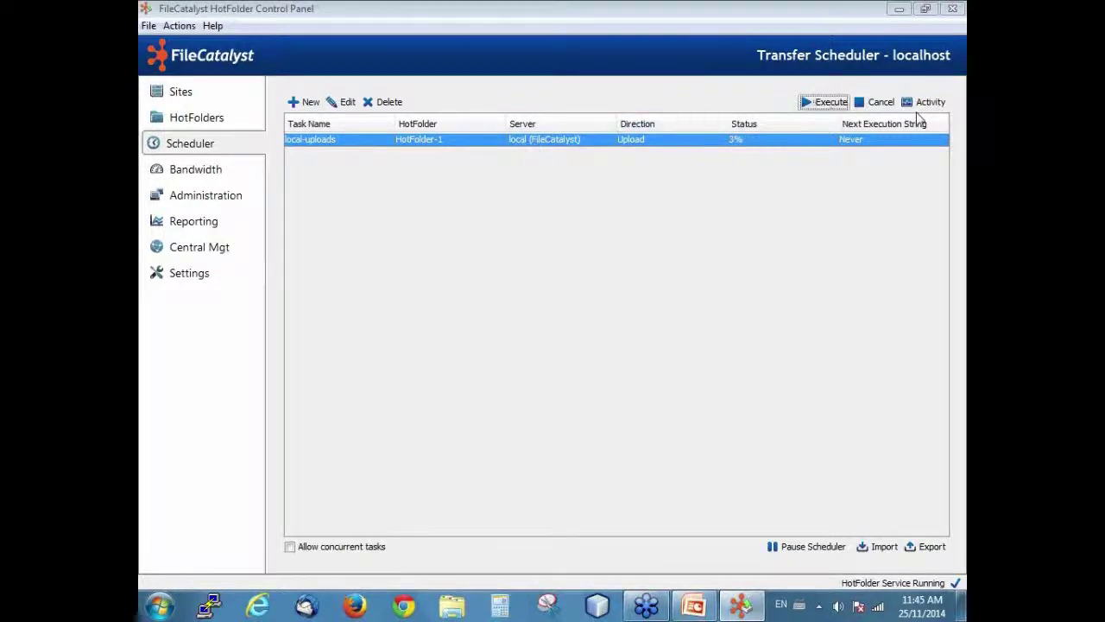
{"action": "left_click", "coordinate": [927, 102]}
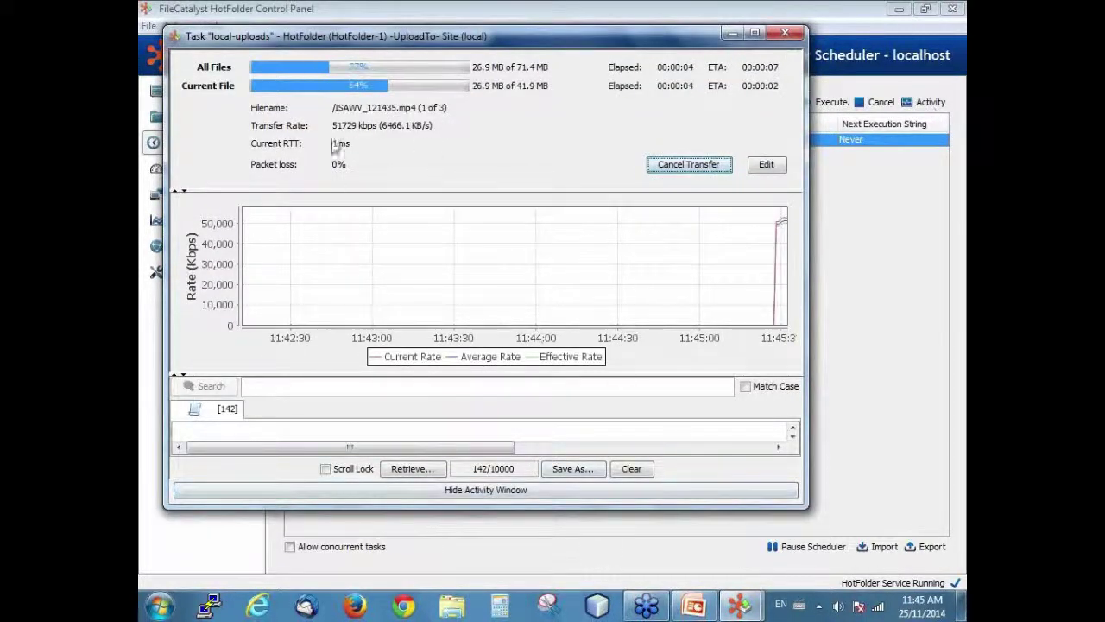
Switch to FileCatalyst Server Administration, check the System Monitor rate graph and session list, and return to close the task's activity window
{"action": "left_click_drag", "start_coordinate": [447, 36], "coordinate": [550, 37]}
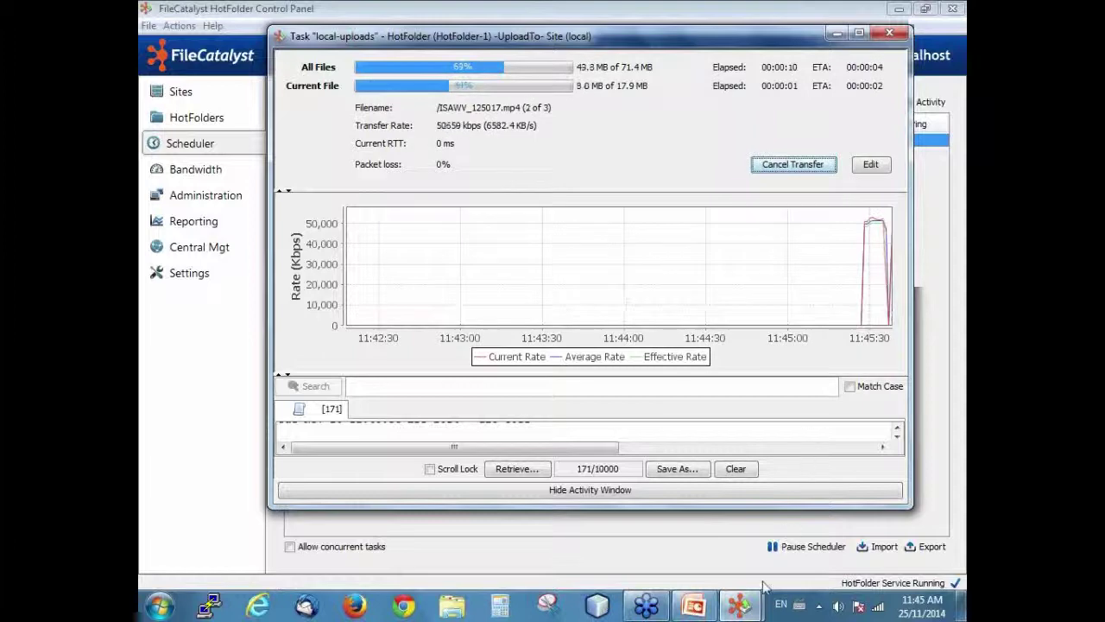
{"action": "left_click", "coordinate": [819, 605]}
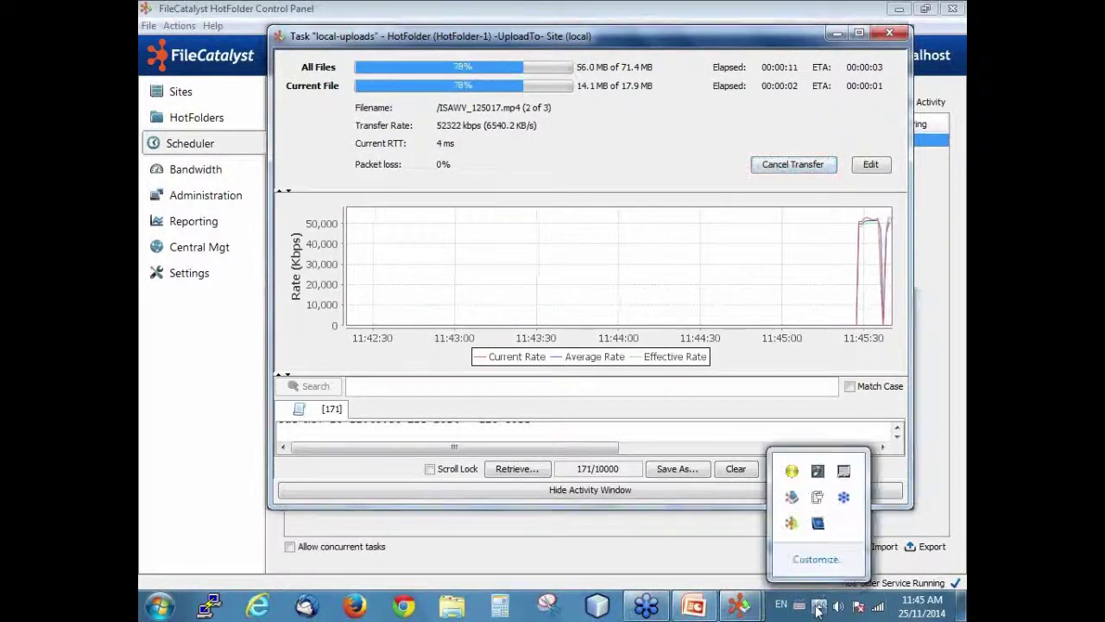
{"action": "double_click", "coordinate": [792, 524]}
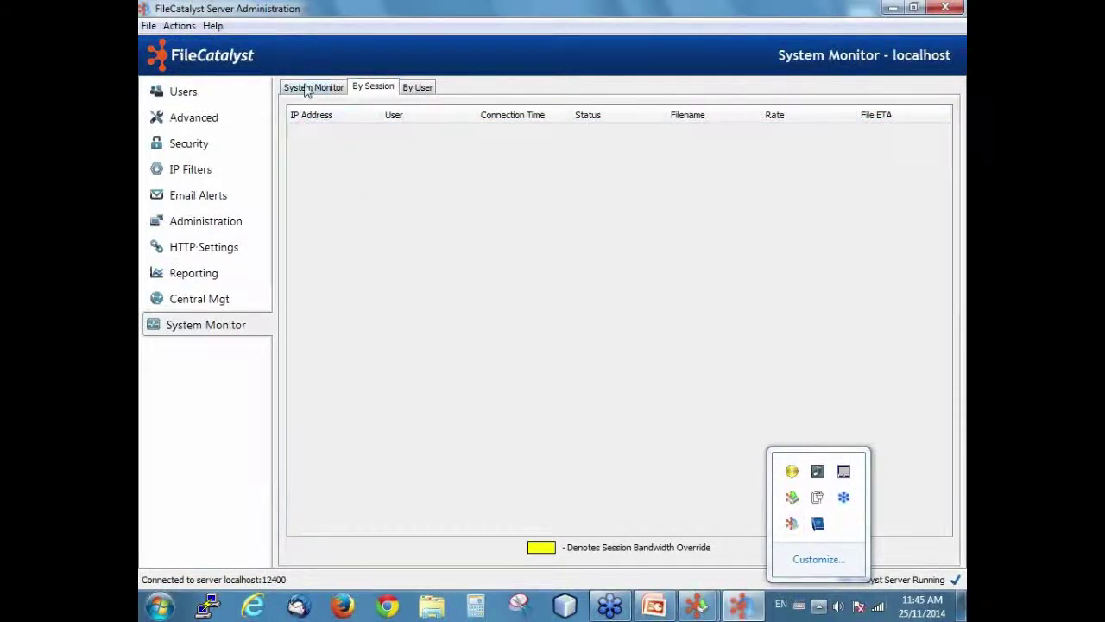
{"action": "left_click", "coordinate": [308, 88]}
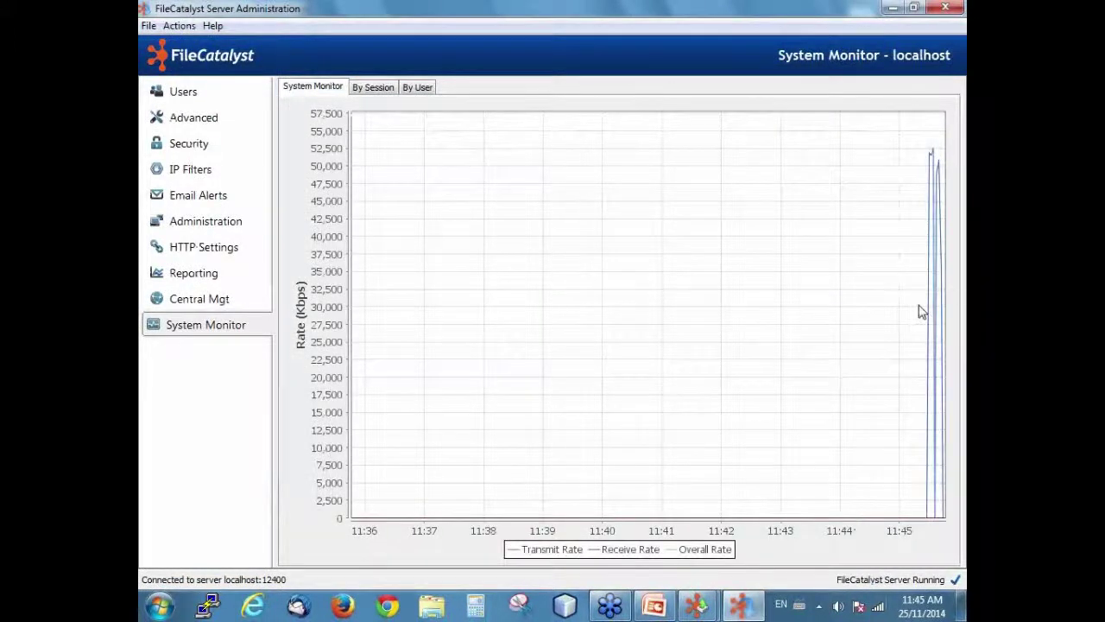
{"action": "left_click", "coordinate": [380, 88]}
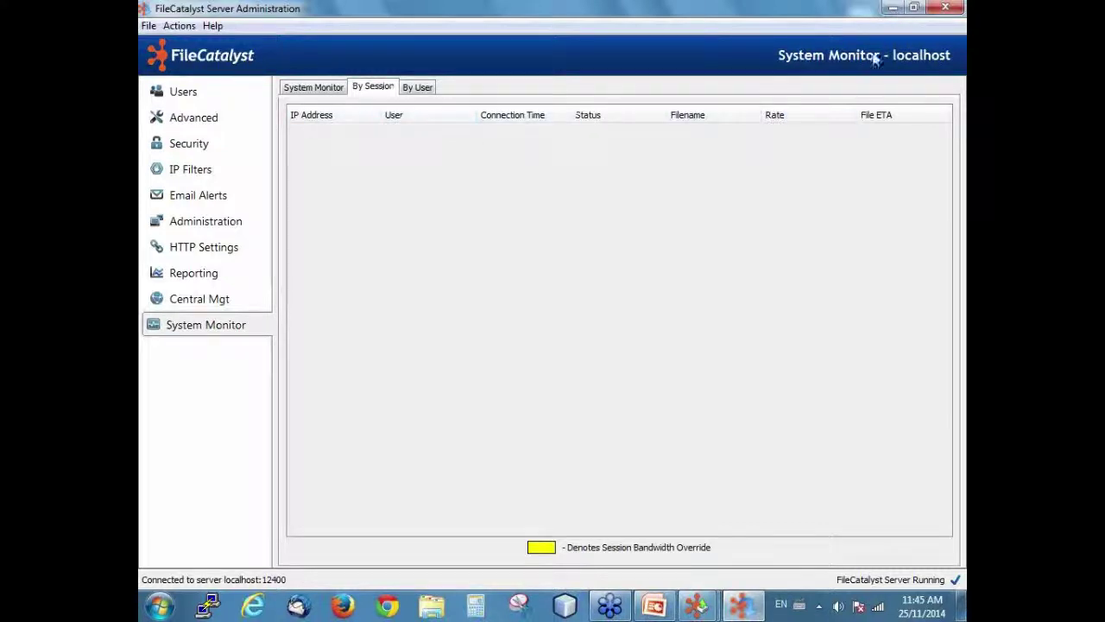
{"action": "left_click", "coordinate": [892, 9]}
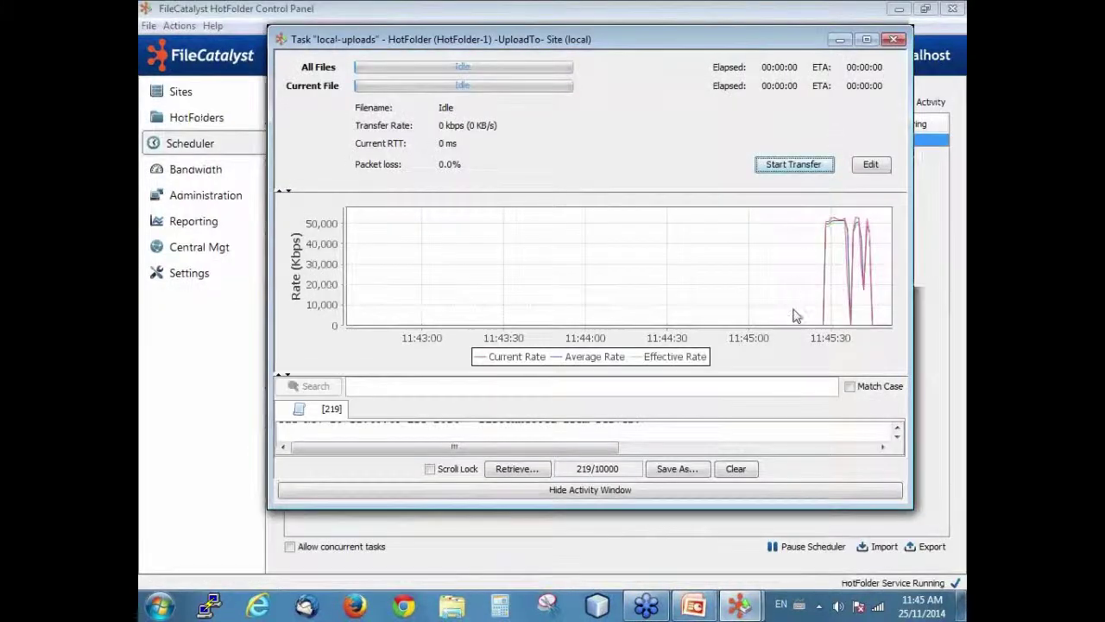
{"action": "left_click", "coordinate": [894, 39]}
Limit the HotFolder bandwidth schedule to 802.11B (11,000 Kbps) from 8:00 to 18:00 on every day, Sunday through Saturday
{"action": "left_click", "coordinate": [201, 173]}
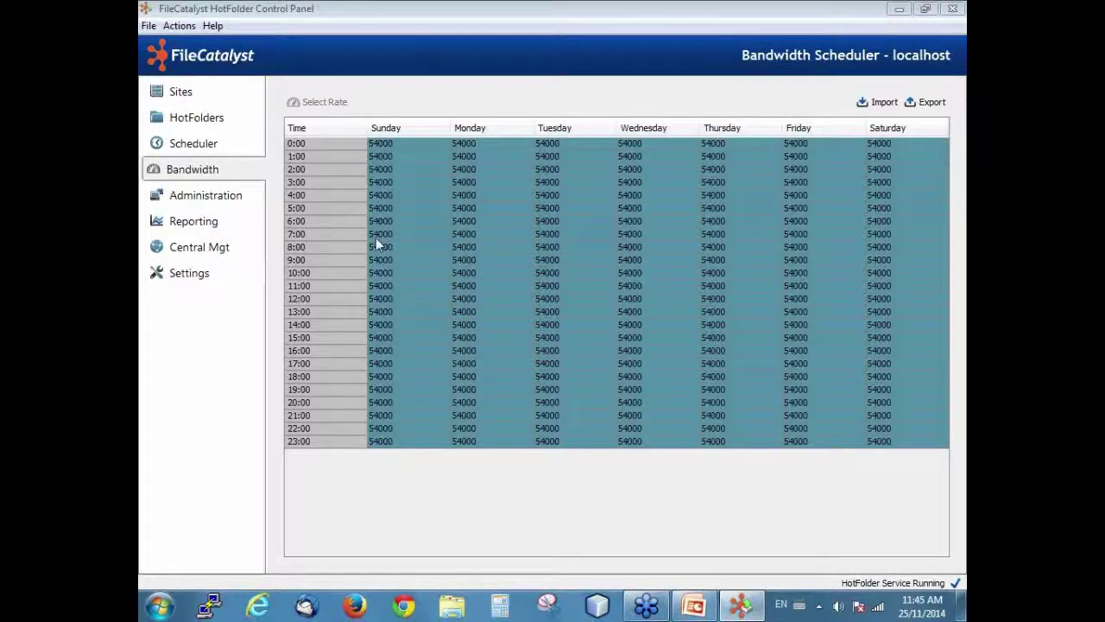
{"action": "left_click_drag", "start_coordinate": [380, 248], "coordinate": [389, 367]}
{"action": "left_click_drag", "start_coordinate": [391, 393], "coordinate": [873, 377]}
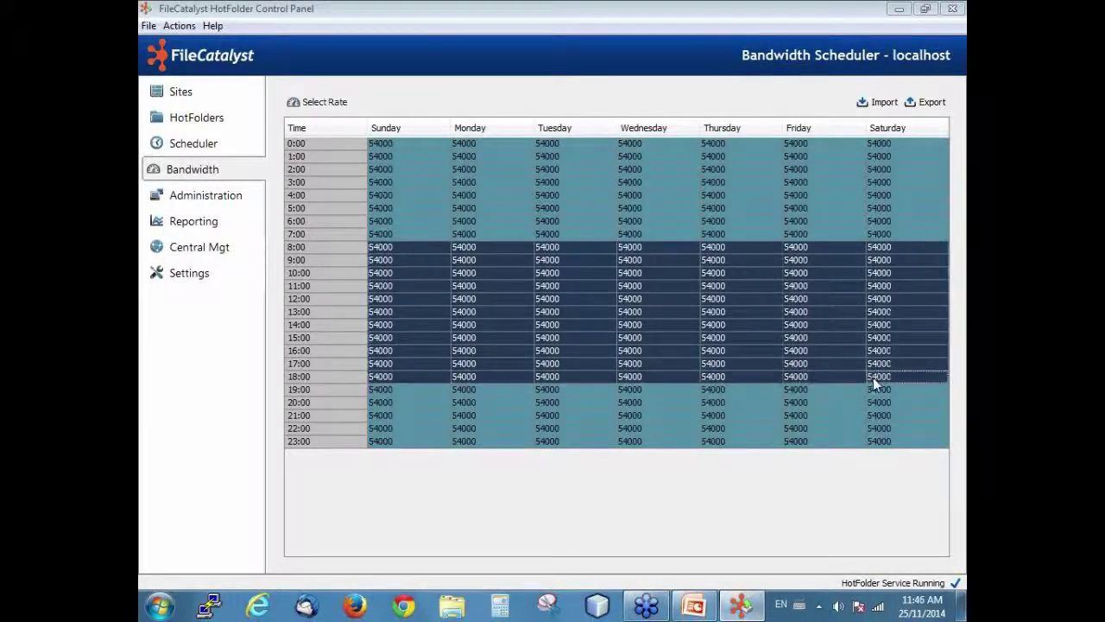
{"action": "right_click", "coordinate": [733, 332]}
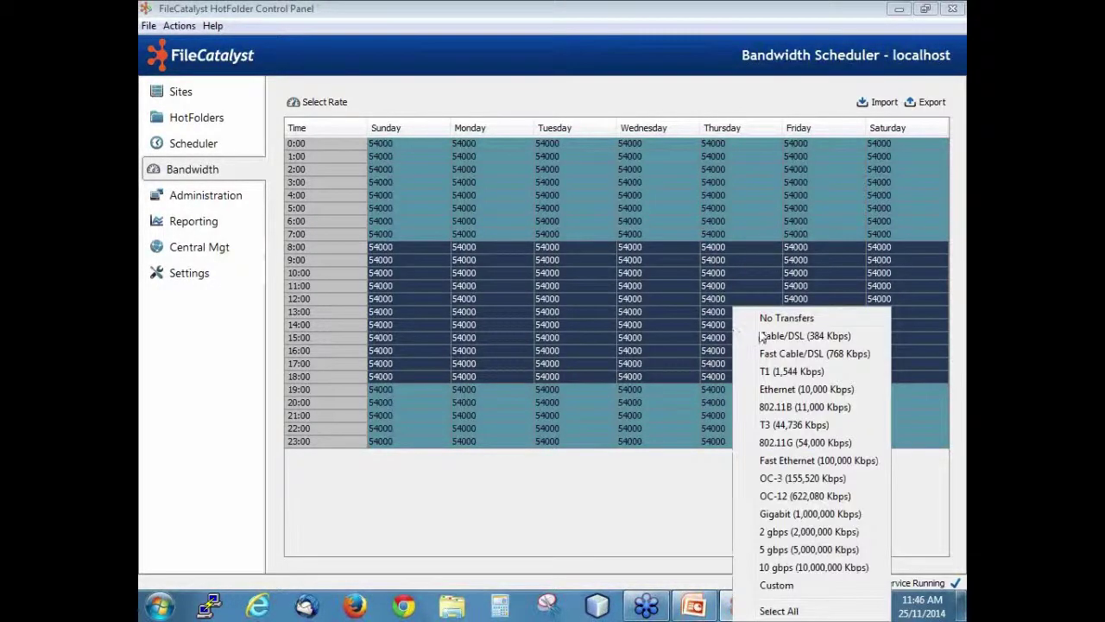
{"action": "left_click", "coordinate": [762, 408]}
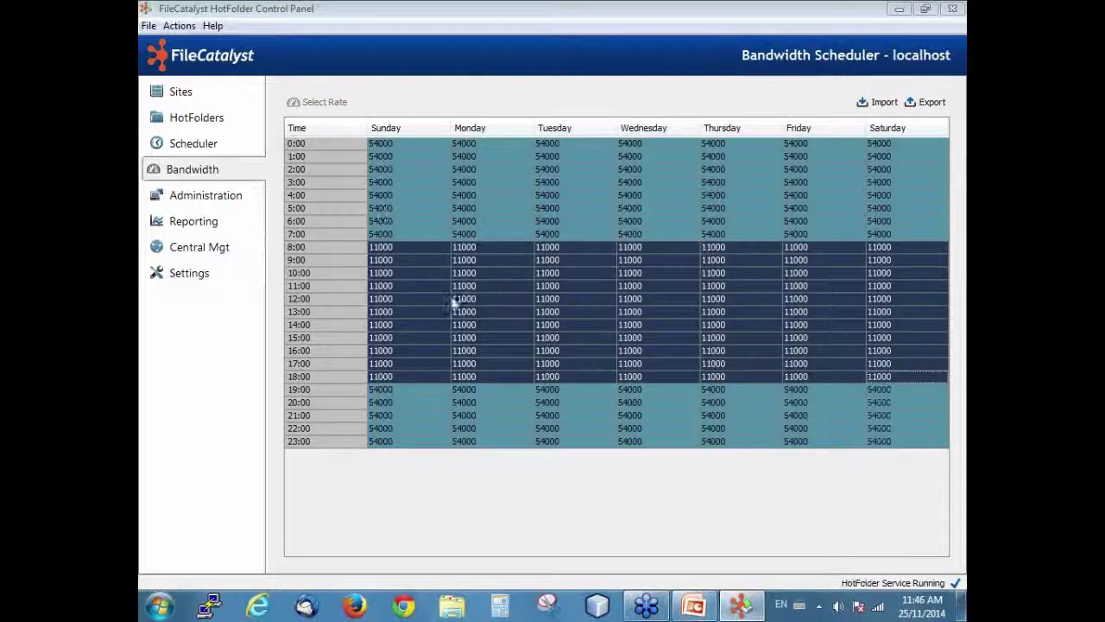
{"action": "left_click", "coordinate": [441, 284]}
Execute the local-uploads task again from the transfer scheduler and open its activity window
{"action": "left_click", "coordinate": [186, 143]}
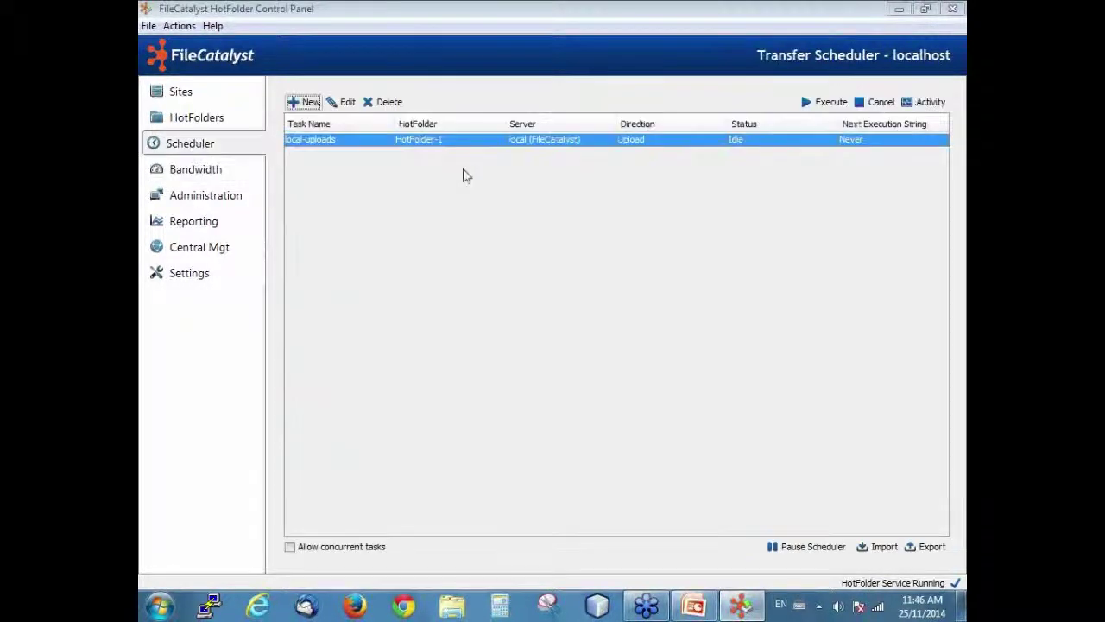
{"action": "left_click", "coordinate": [835, 110]}
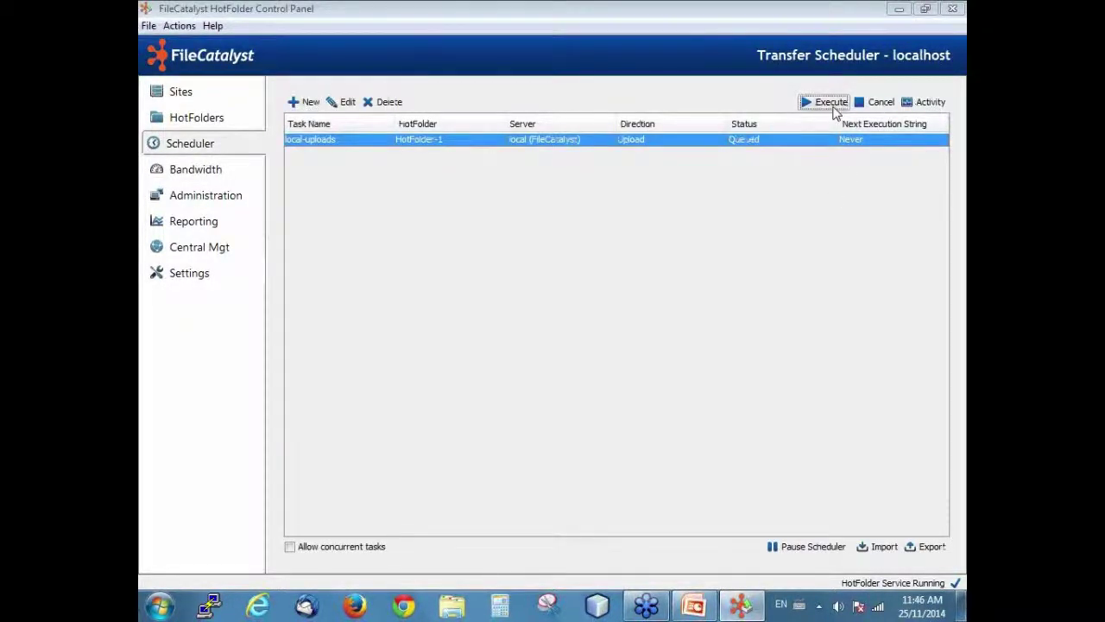
{"action": "left_click", "coordinate": [927, 106]}
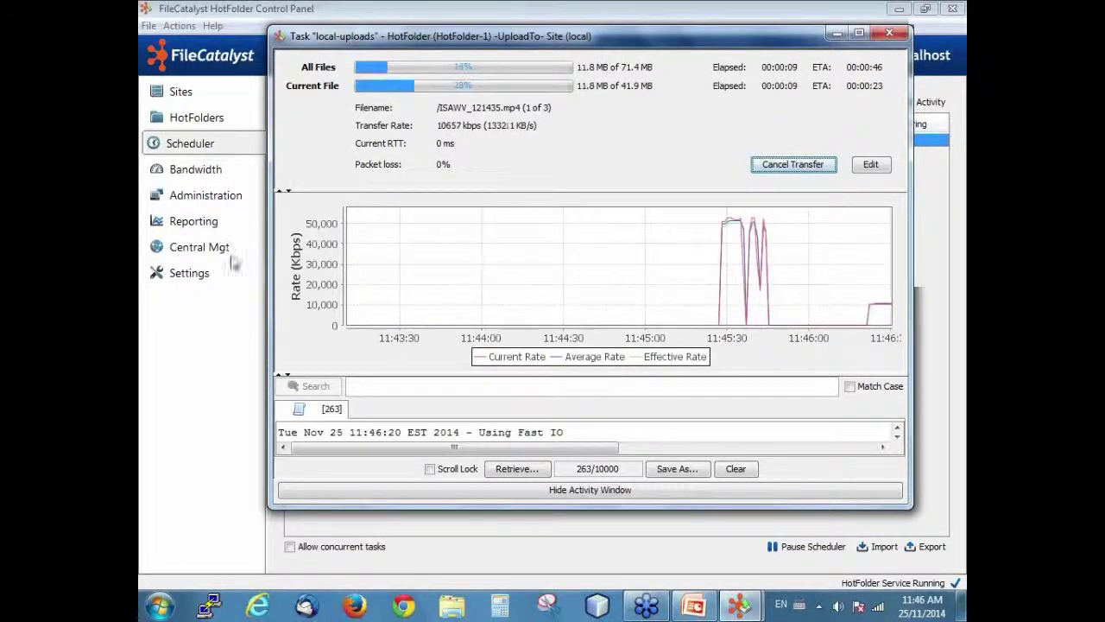
Switch to FileCatalyst Server Administration and inspect the System Monitor rate graph and the list of active sessions
{"action": "left_click", "coordinate": [819, 605]}
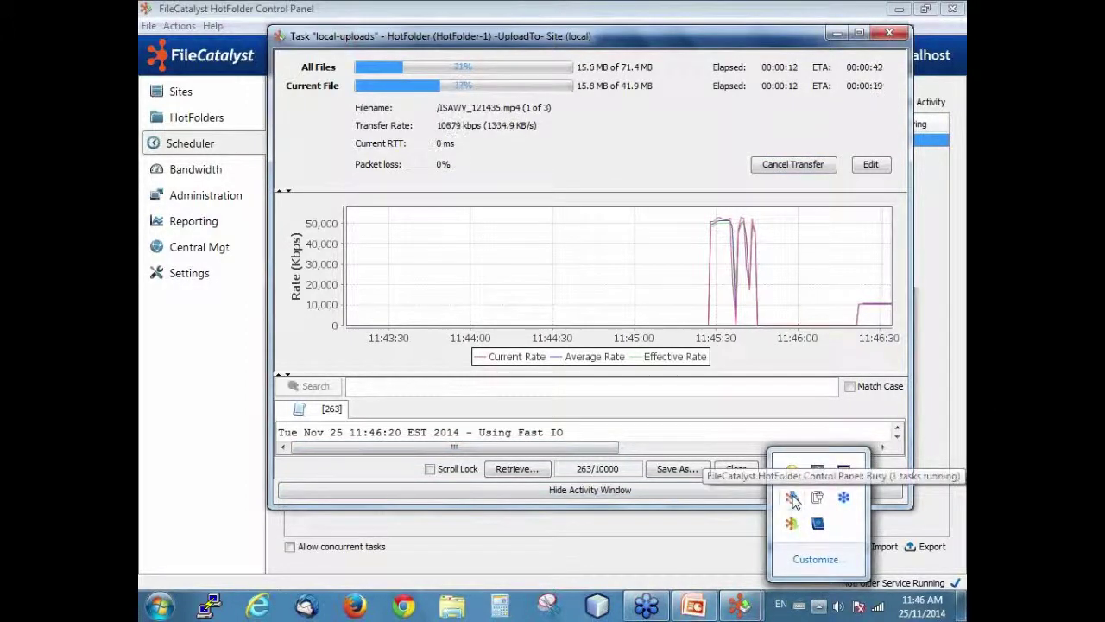
{"action": "left_click", "coordinate": [791, 526]}
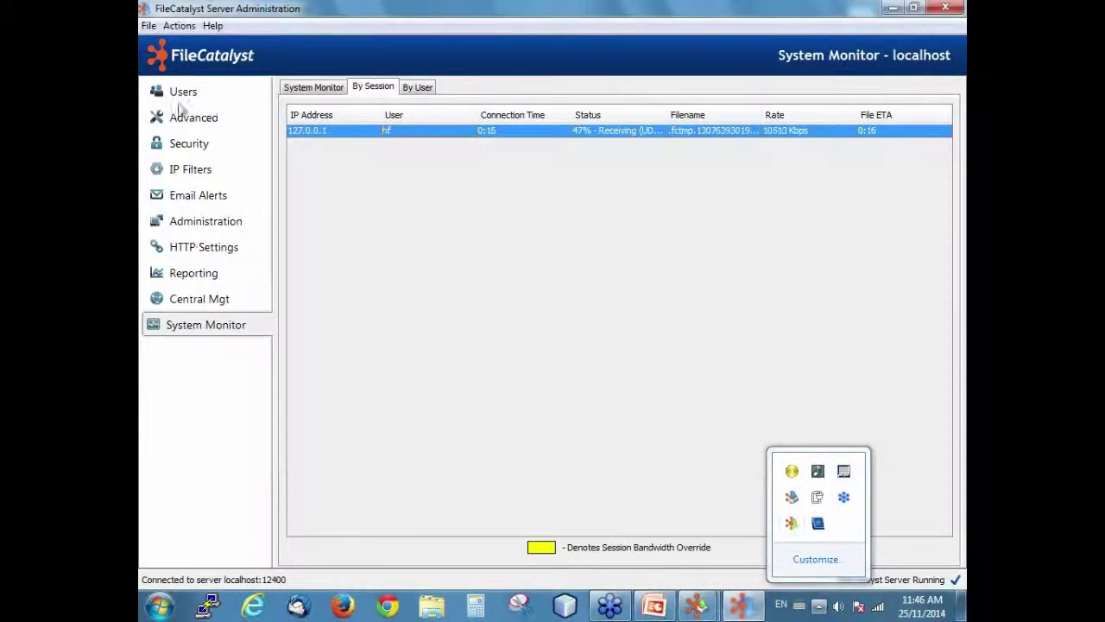
{"action": "left_click", "coordinate": [320, 90]}
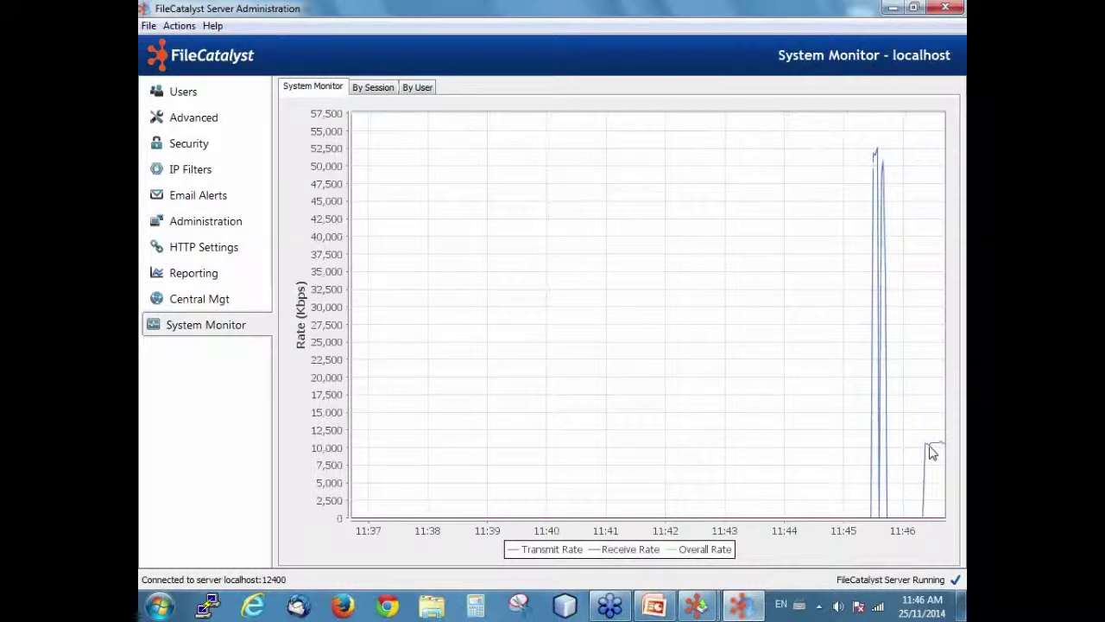
{"action": "left_click", "coordinate": [377, 89]}
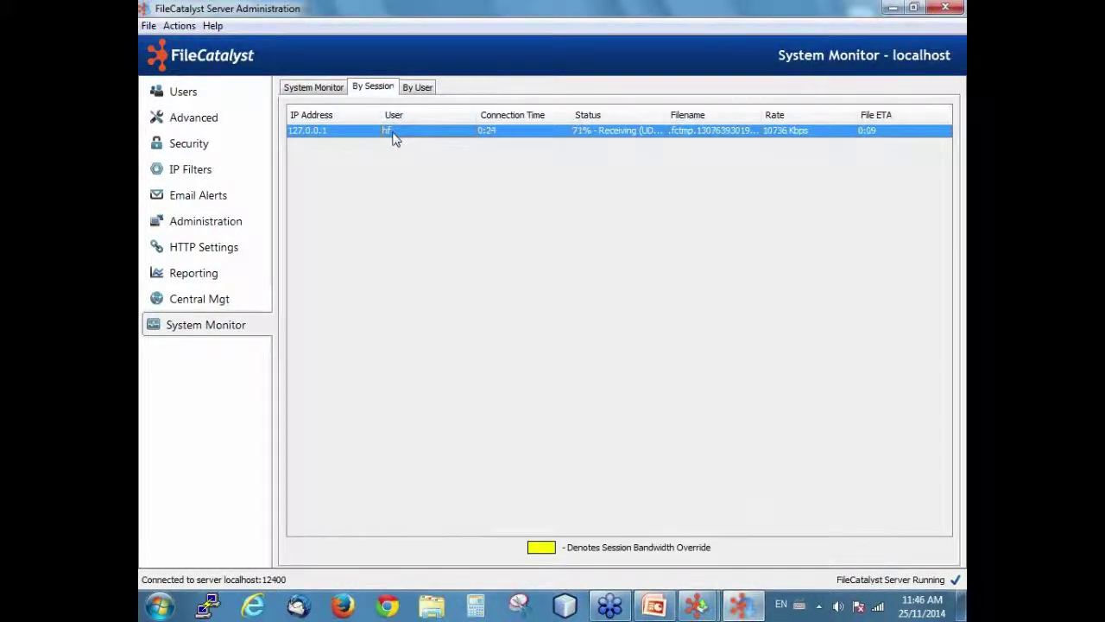
View the detailed session status of the hf user's transfer from 127.0.0.1 and close it
{"action": "right_click", "coordinate": [393, 140]}
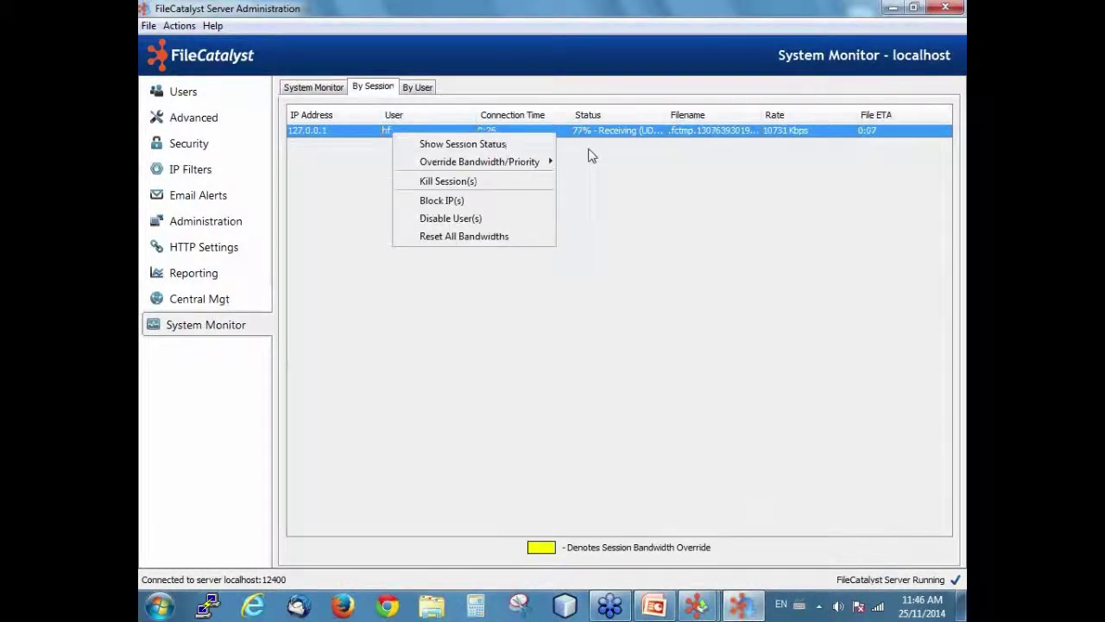
{"action": "left_click", "coordinate": [486, 145]}
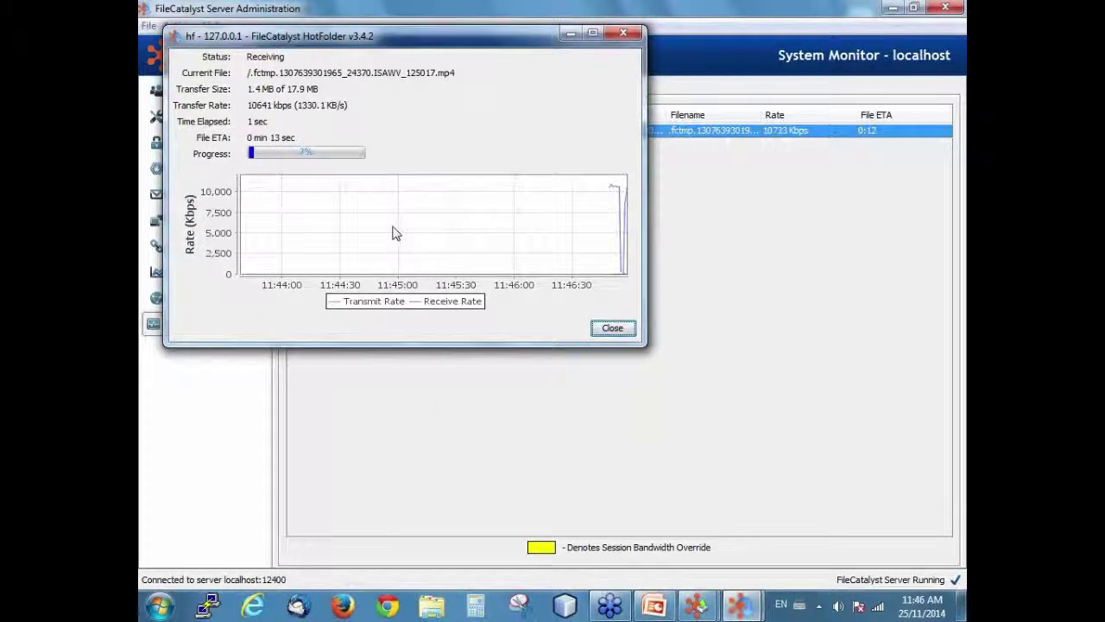
{"action": "left_click", "coordinate": [623, 34]}
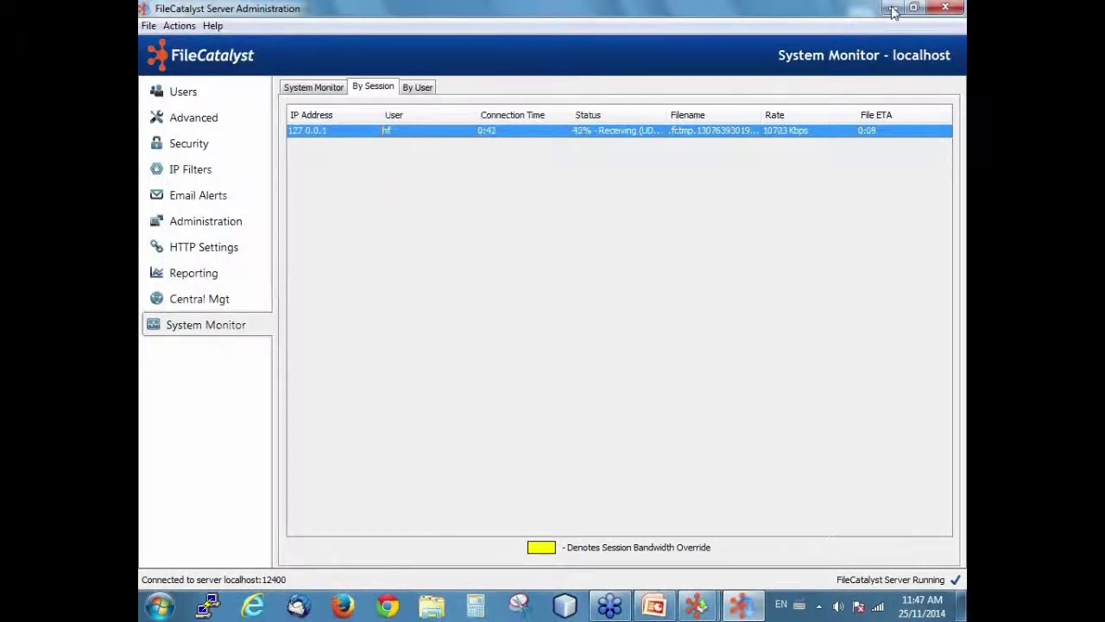
Return to the HotFolder Control Panel, close the activity window and cancel the running local-uploads task
{"action": "left_click", "coordinate": [892, 8]}
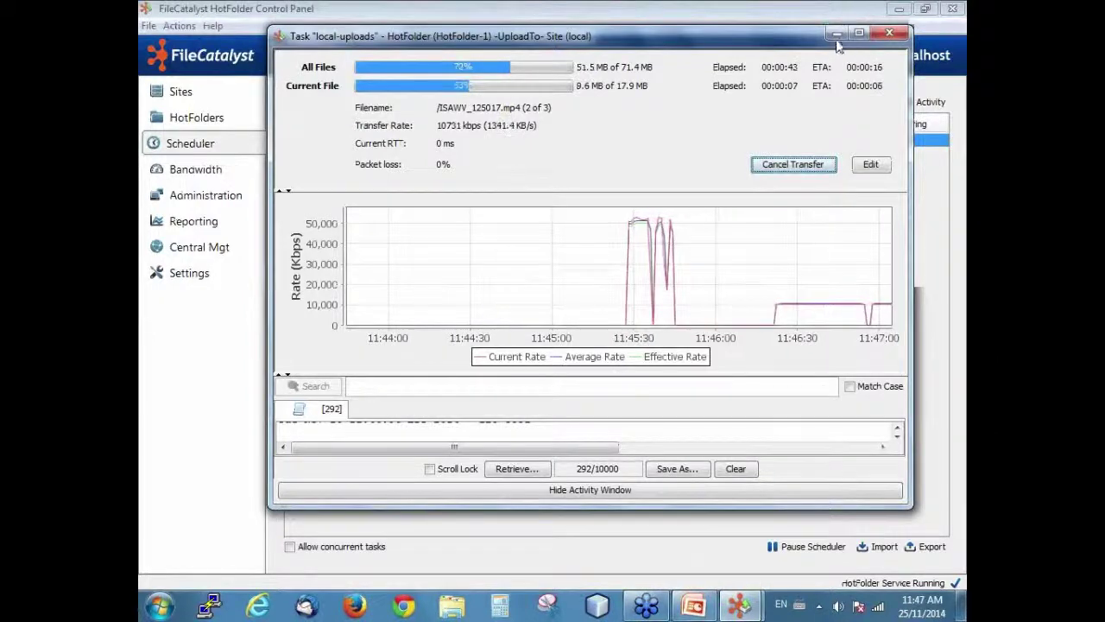
{"action": "left_click", "coordinate": [888, 33]}
{"action": "left_click", "coordinate": [873, 104]}
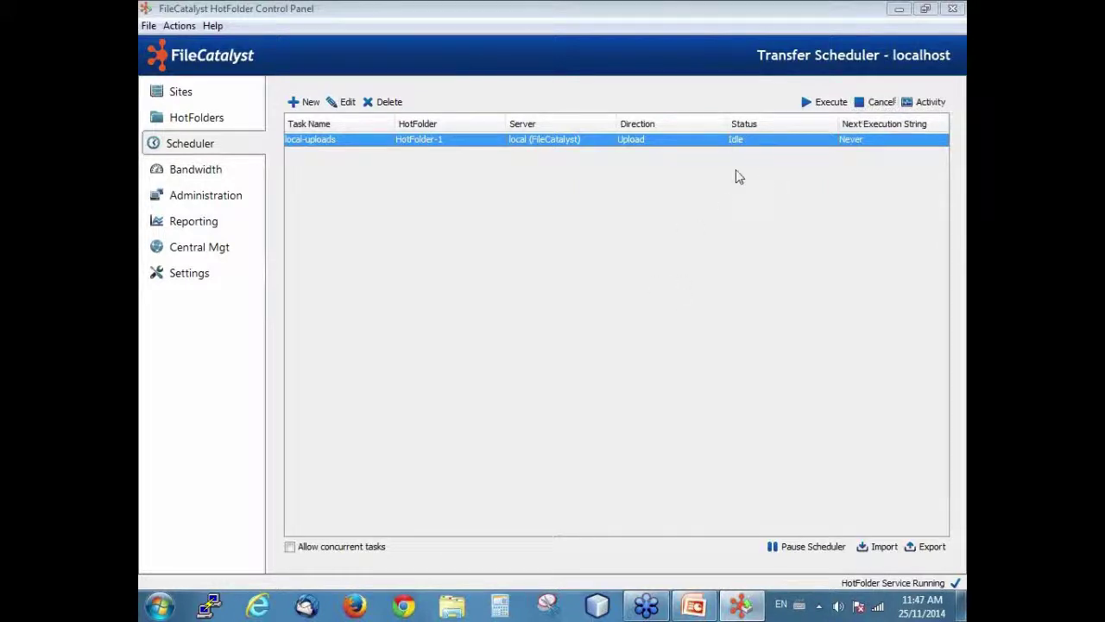
Switch to the webinar presentation in PowerPoint and start the slide show from slide 13, UDP File Transfer Considerations
{"action": "left_click", "coordinate": [897, 8]}
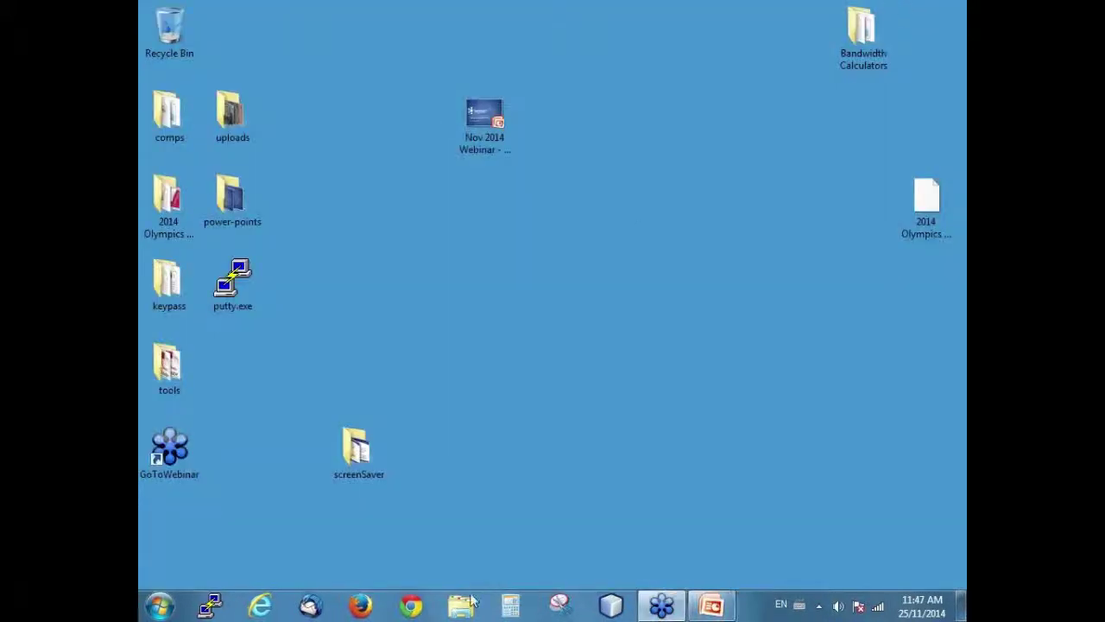
{"action": "left_click", "coordinate": [716, 608]}
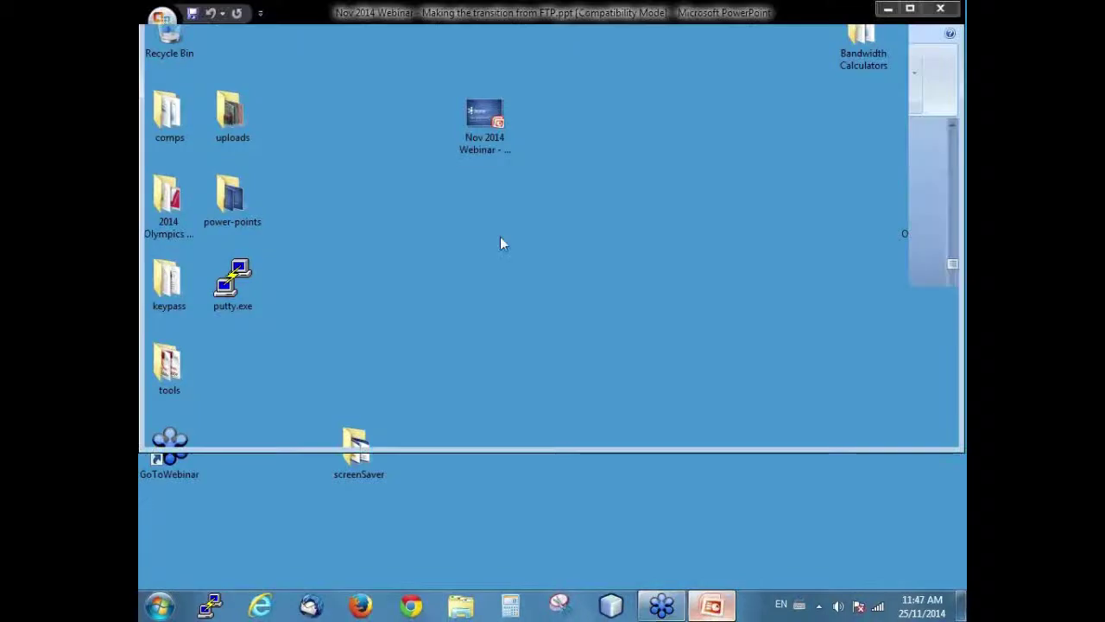
{"action": "left_click", "coordinate": [241, 259]}
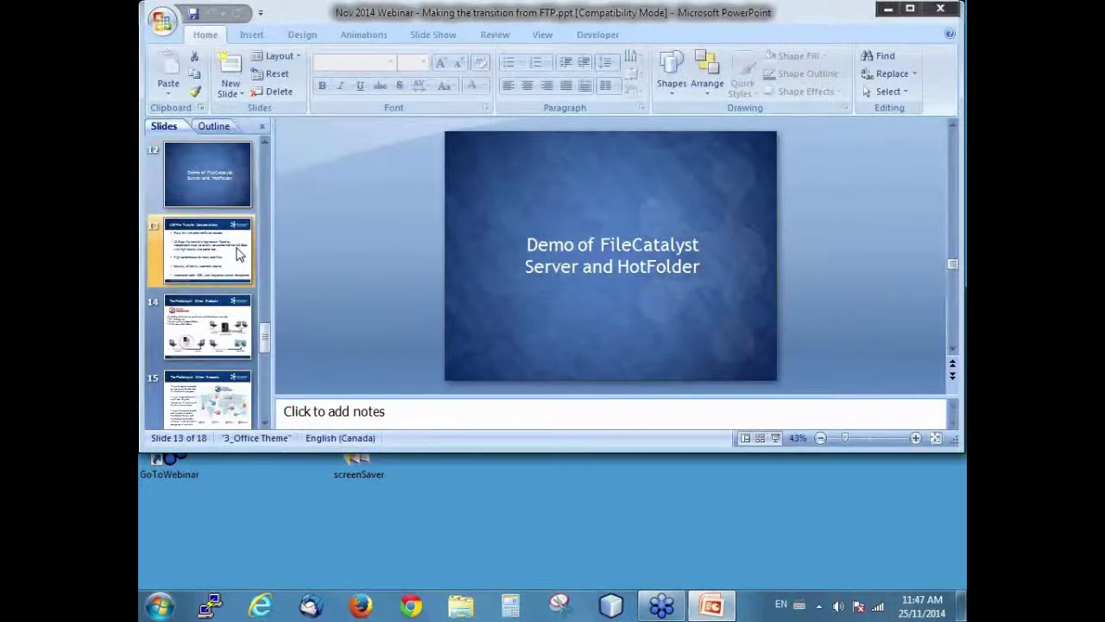
{"action": "left_click", "coordinate": [775, 438]}
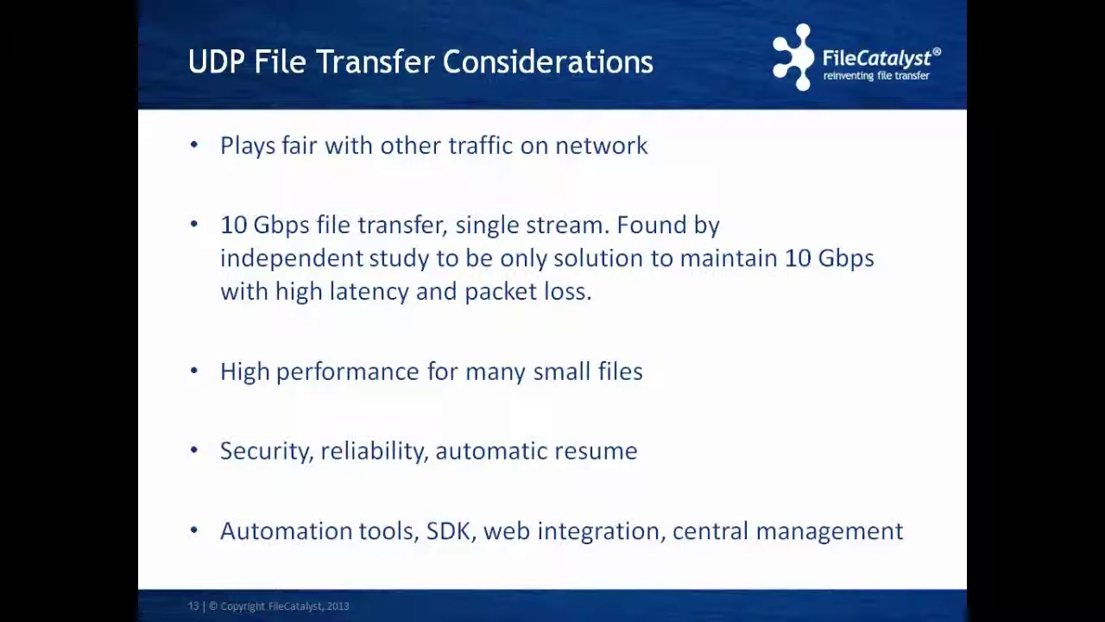